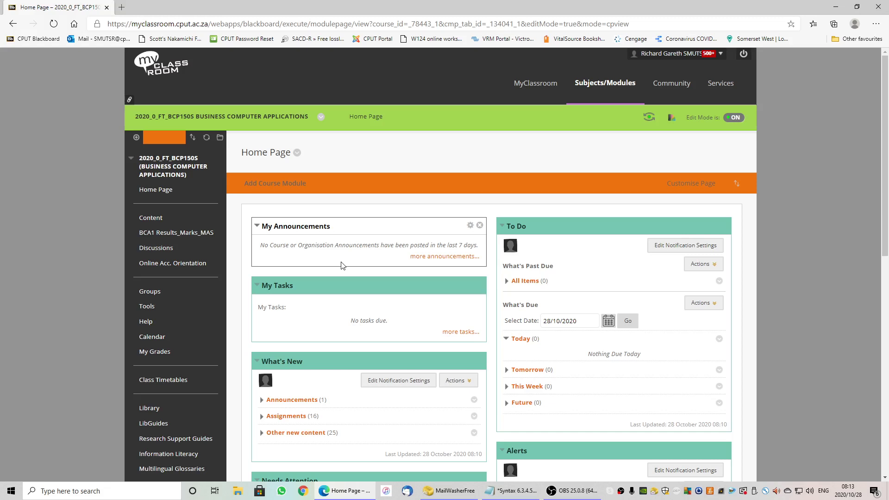
Step: In the course content, open MS Excel Practical Tasks and its Practical_Excel If Statements_Logical folder to reach exercises 6.4 and 6.5
{"action": "left_click", "coordinate": [154, 221]}
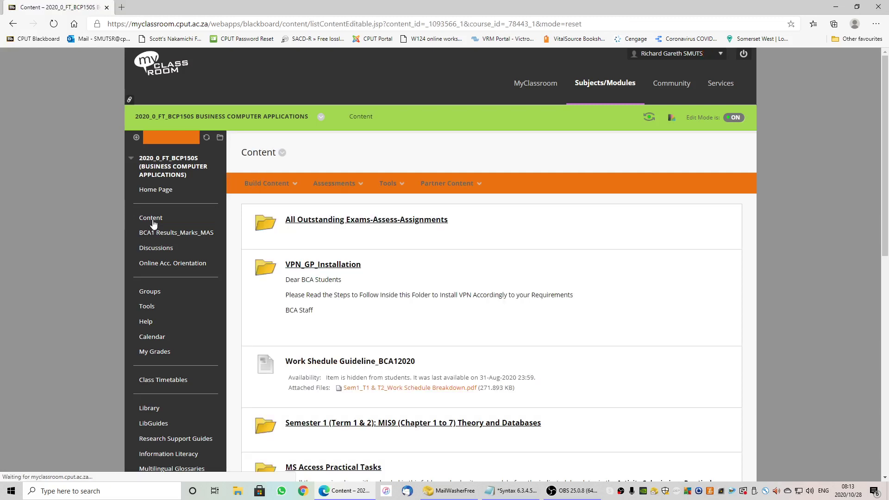
{"action": "scroll", "coordinate": [328, 328], "scroll_direction": "down", "scroll_amount": 6}
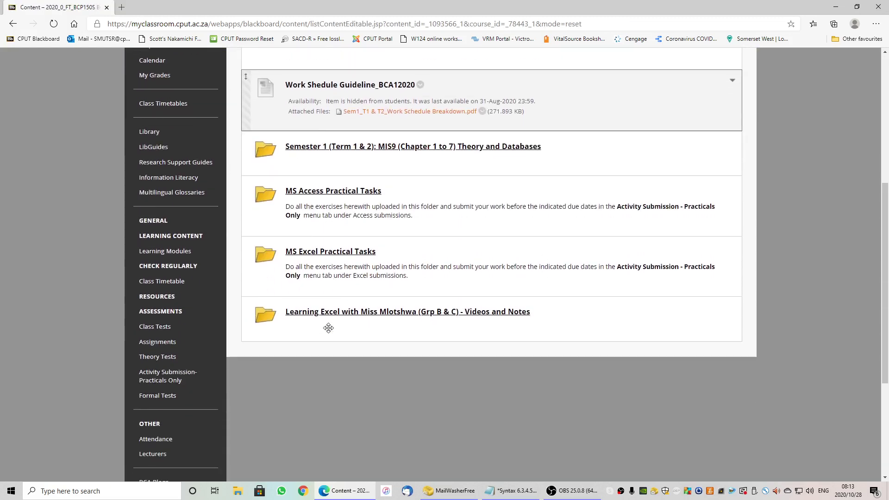
{"action": "left_click", "coordinate": [334, 253]}
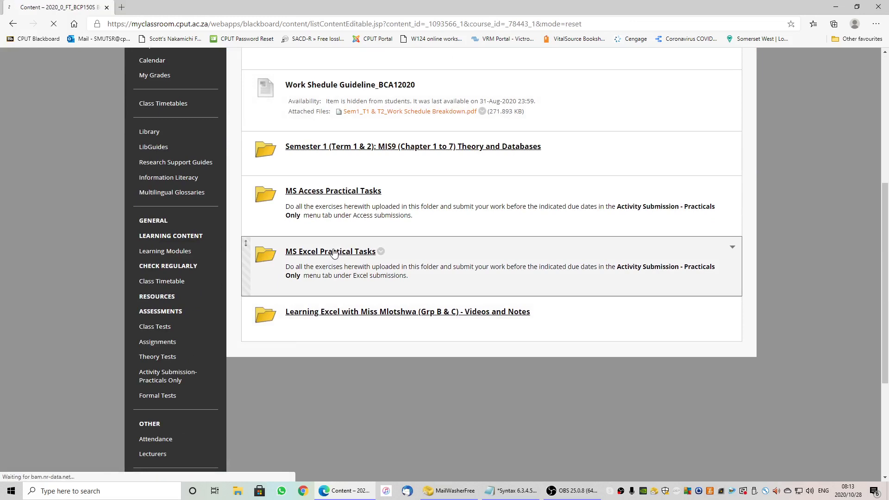
{"action": "scroll", "coordinate": [338, 287], "scroll_direction": "down", "scroll_amount": 3}
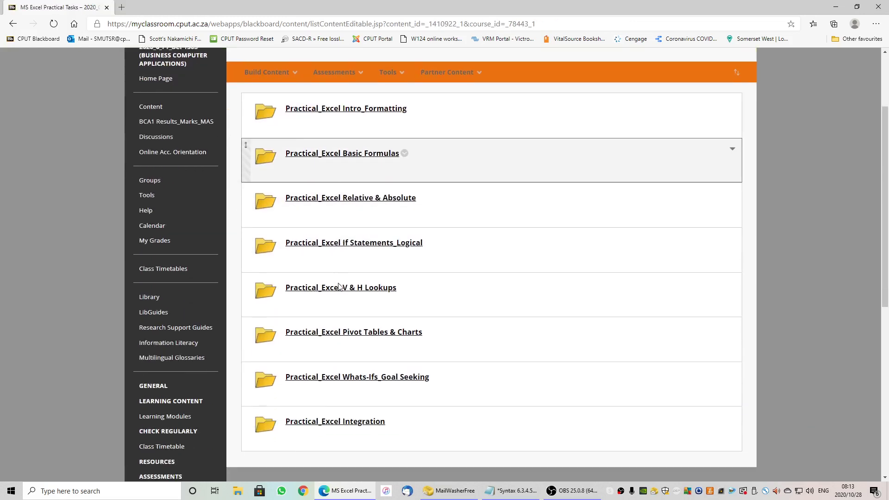
{"action": "scroll", "coordinate": [338, 287], "scroll_direction": "down", "scroll_amount": 2}
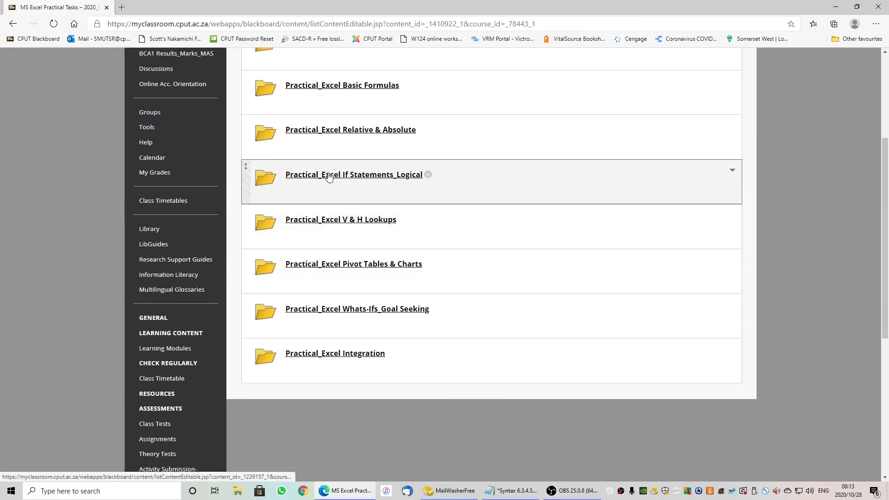
{"action": "scroll", "coordinate": [326, 183], "scroll_direction": "up", "scroll_amount": 2}
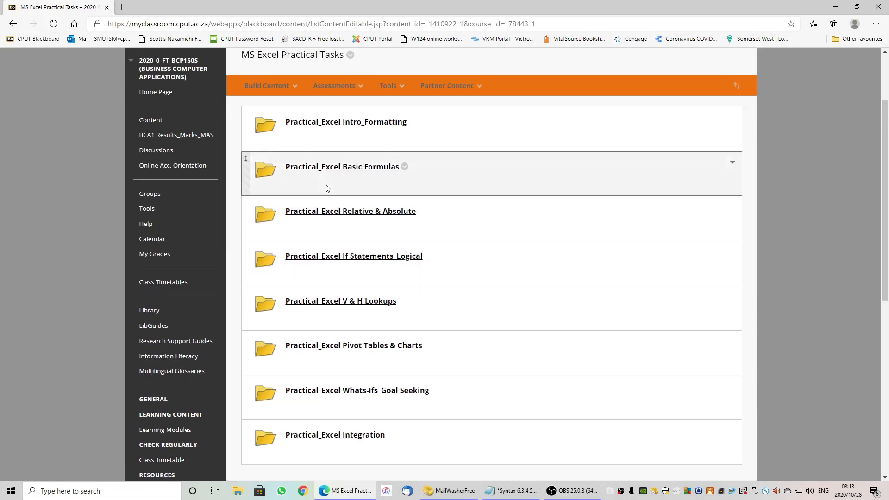
{"action": "left_click", "coordinate": [343, 257]}
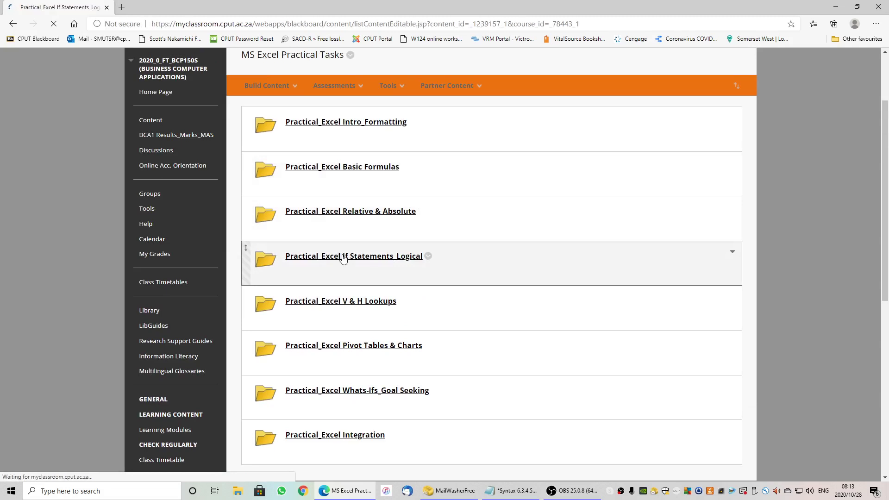
{"action": "scroll", "coordinate": [365, 276], "scroll_direction": "down", "scroll_amount": 5}
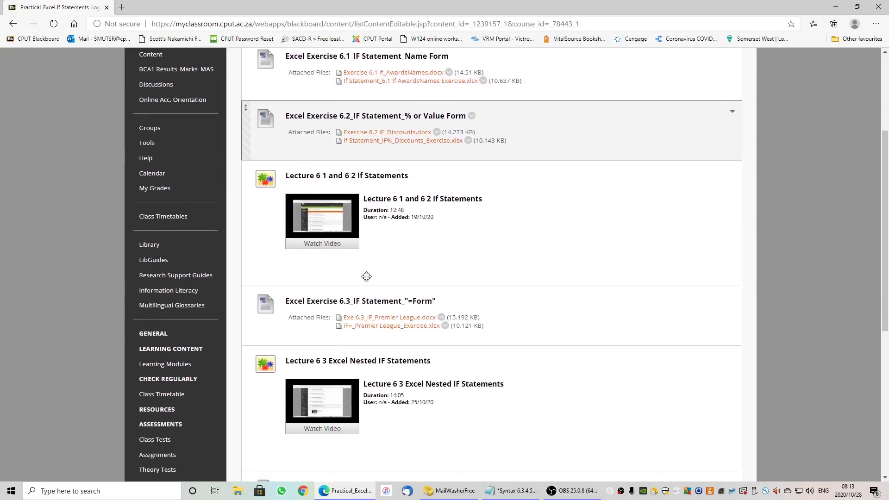
{"action": "scroll", "coordinate": [366, 276], "scroll_direction": "down", "scroll_amount": 2}
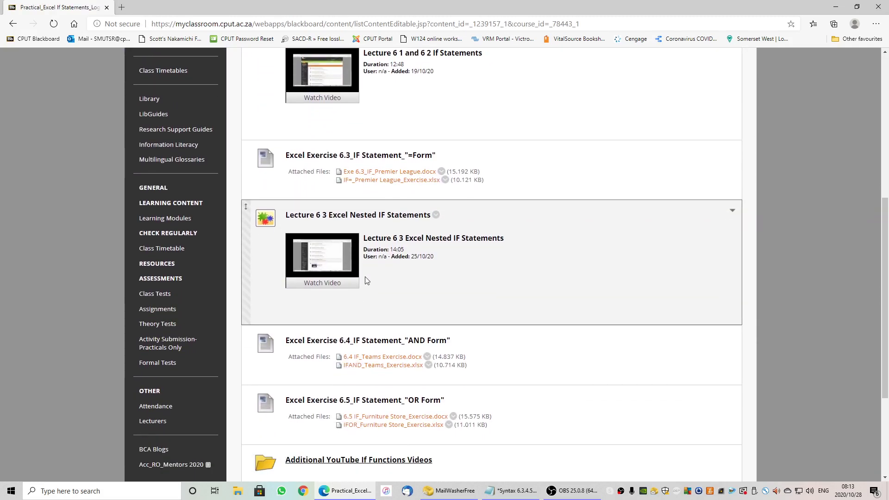
{"action": "scroll", "coordinate": [366, 280], "scroll_direction": "down", "scroll_amount": 2}
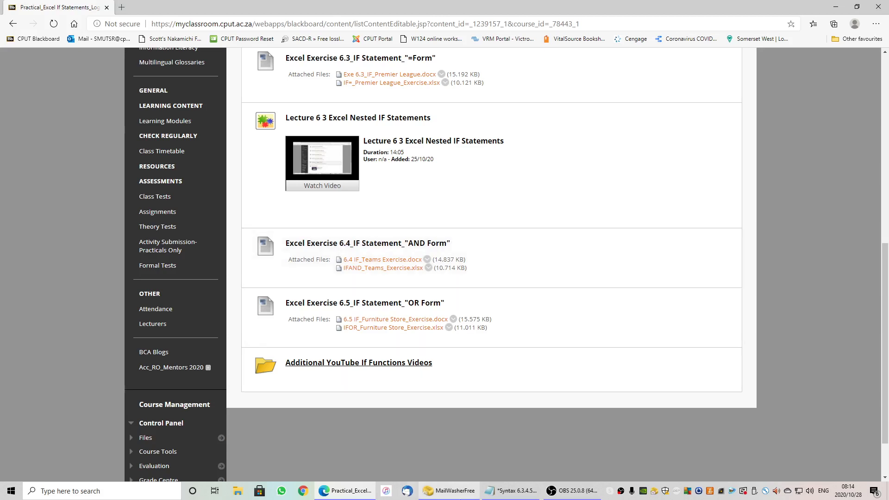
Step: Switch to the Syntax 6.3.4.5.txt notes in Notepad and enlarge the window to show all formulas for 6.3 to 6.5
{"action": "left_click", "coordinate": [520, 494]}
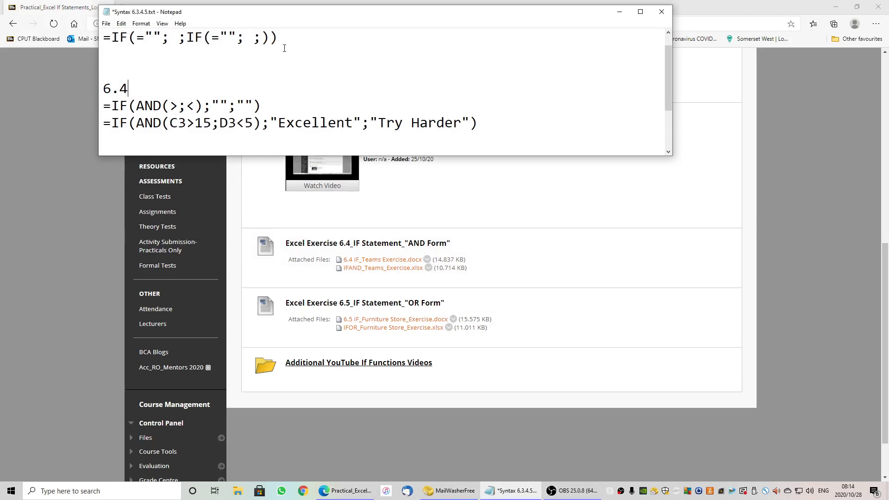
{"action": "left_click", "coordinate": [619, 12]}
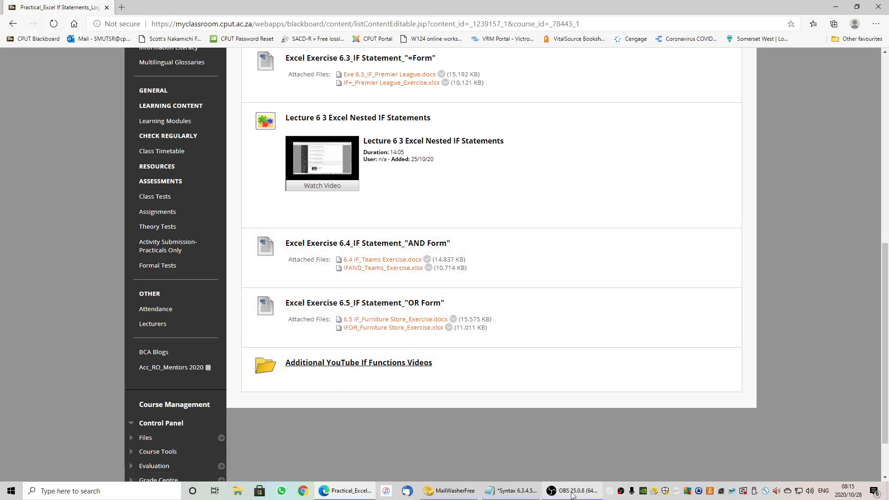
{"action": "mouse_move", "coordinate": [518, 494]}
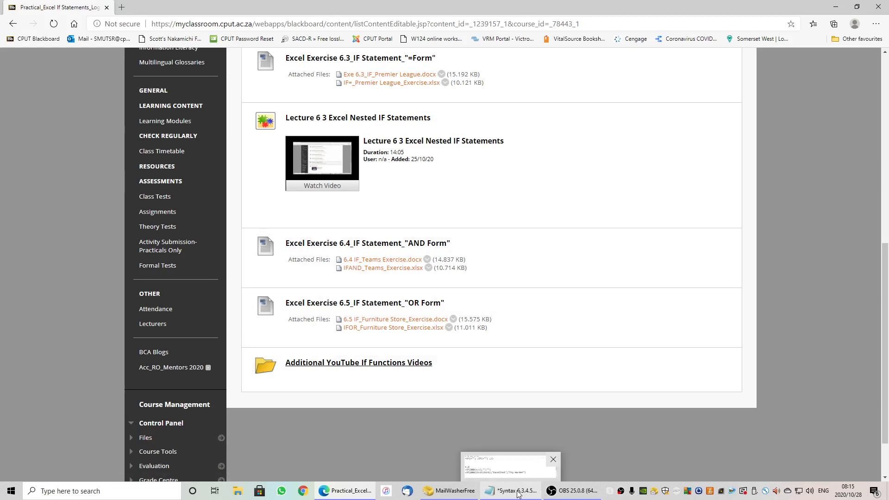
{"action": "left_click", "coordinate": [517, 494]}
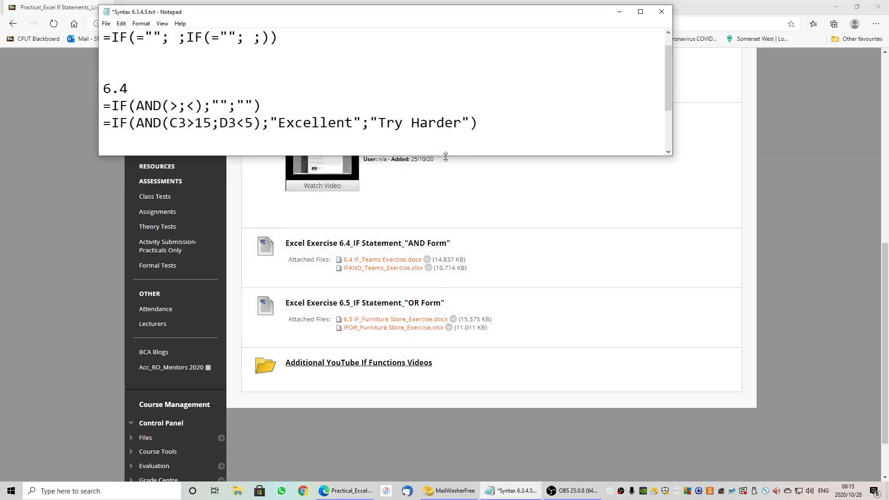
{"action": "left_click_drag", "start_coordinate": [445, 155], "coordinate": [443, 320]}
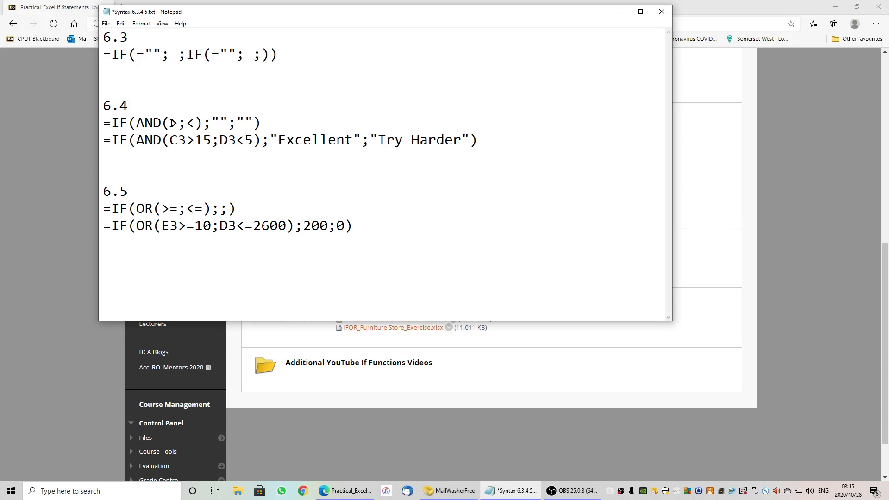
Step: Highlight the blank IF(AND) syntax under 6.4 and the blank IF(OR) syntax under 6.5 for review, and put the notes away
{"action": "left_click", "coordinate": [106, 123]}
{"action": "left_click_drag", "start_coordinate": [106, 122], "coordinate": [265, 123]}
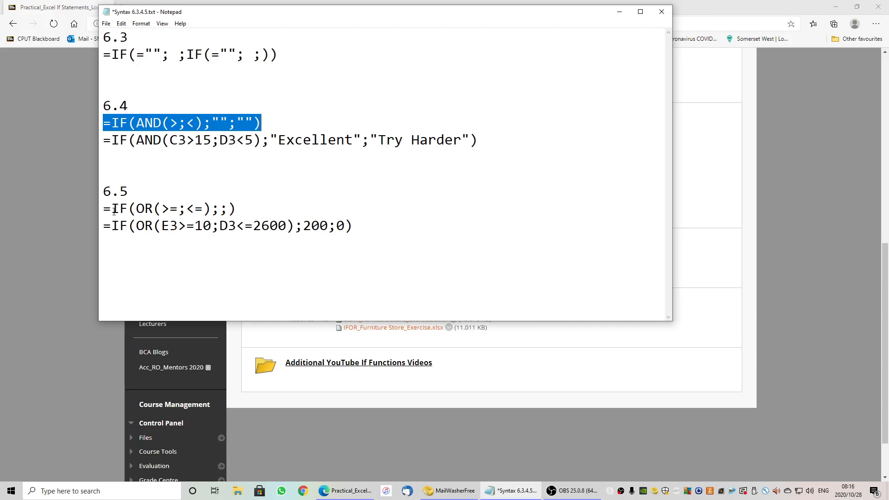
{"action": "left_click_drag", "start_coordinate": [103, 208], "coordinate": [239, 214]}
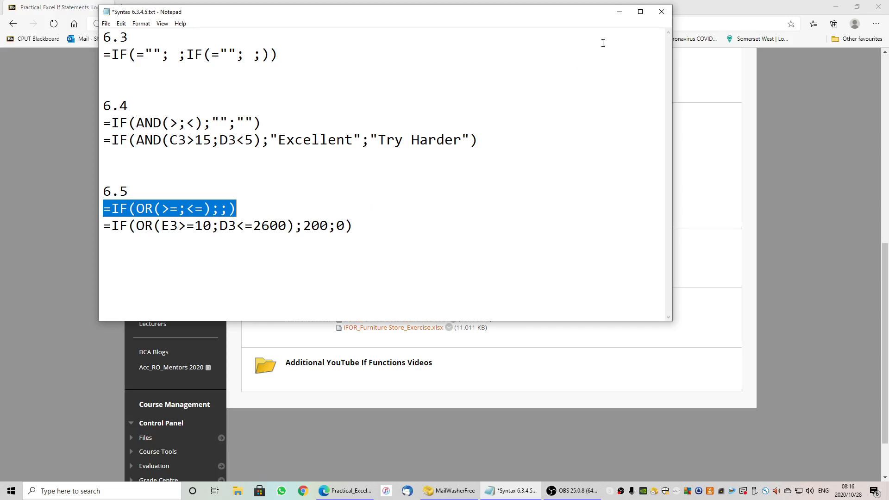
{"action": "left_click", "coordinate": [619, 17]}
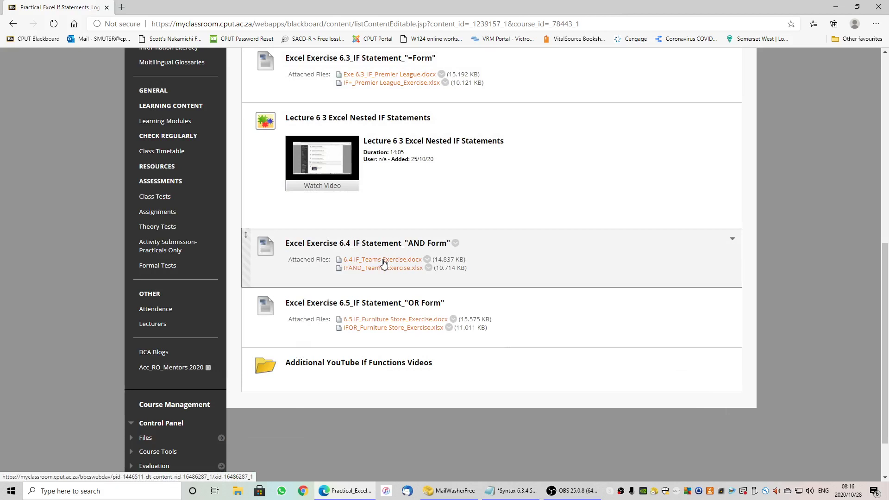
Step: Download the 6.4 IF_Teams Exercise.docx attachment, open it in Word and enable editing
{"action": "left_click", "coordinate": [383, 261]}
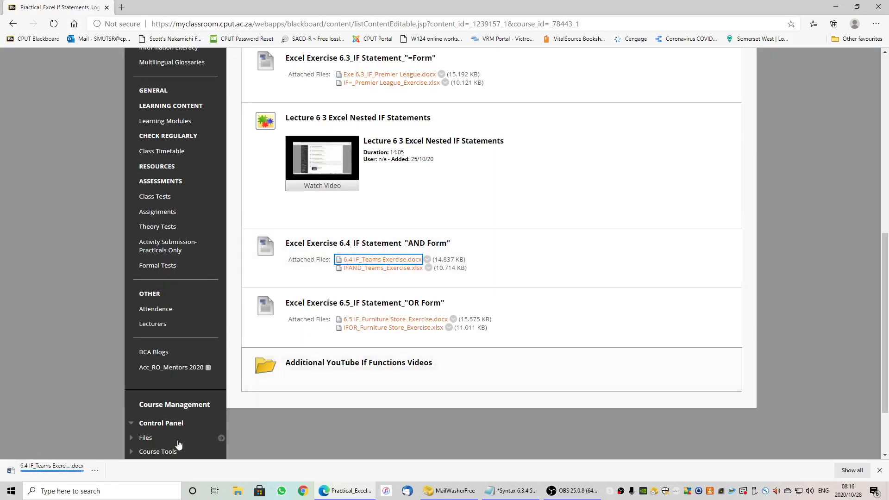
{"action": "left_click", "coordinate": [33, 474]}
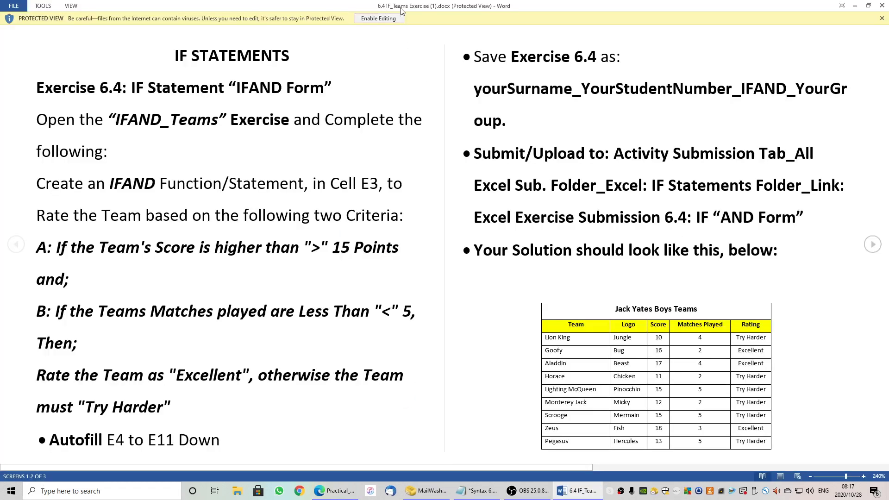
{"action": "left_click", "coordinate": [378, 18]}
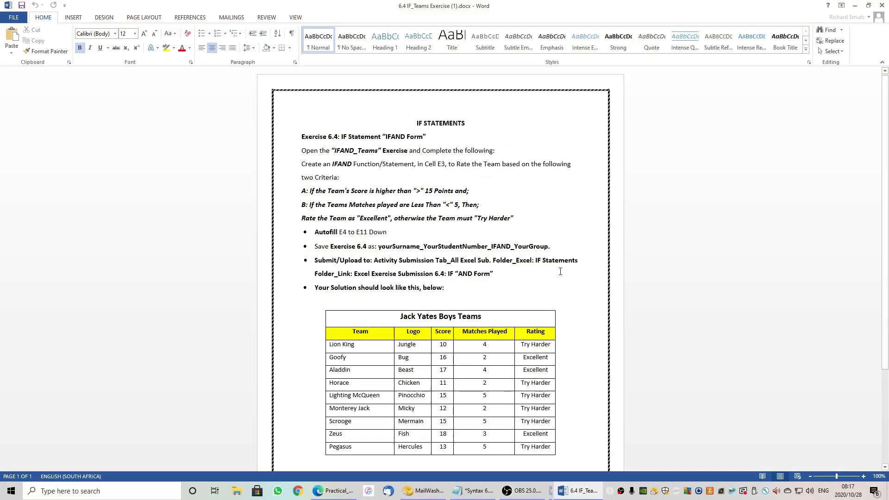
Step: Enlarge the exercise document's view to 210%
{"action": "left_click", "coordinate": [863, 476]}
{"action": "left_click", "coordinate": [863, 476]}
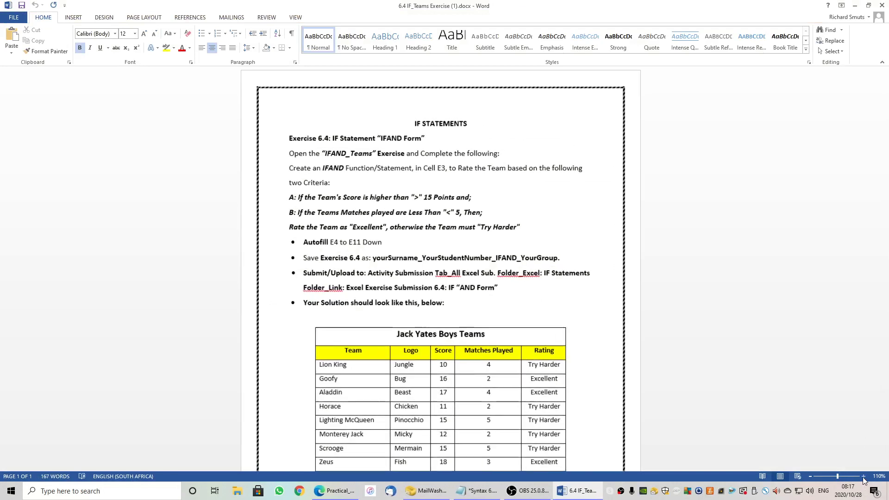
{"action": "left_click", "coordinate": [863, 476]}
{"action": "left_click", "coordinate": [862, 477]}
{"action": "left_click", "coordinate": [863, 476]}
{"action": "left_click", "coordinate": [862, 477]}
{"action": "left_click", "coordinate": [863, 476]}
{"action": "left_click", "coordinate": [862, 476]}
{"action": "left_click", "coordinate": [863, 476]}
{"action": "left_click", "coordinate": [863, 476]}
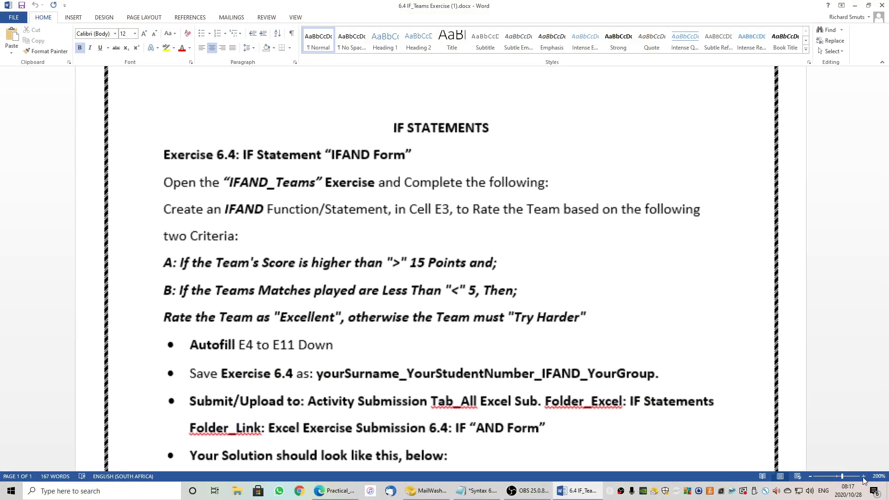
{"action": "left_click", "coordinate": [862, 476]}
Step: Read the Exercise 6.4 instructions and compare the two rating criteria with the Jack Yates Boys Teams solution table
{"action": "scroll", "coordinate": [554, 323], "scroll_direction": "down", "scroll_amount": 2}
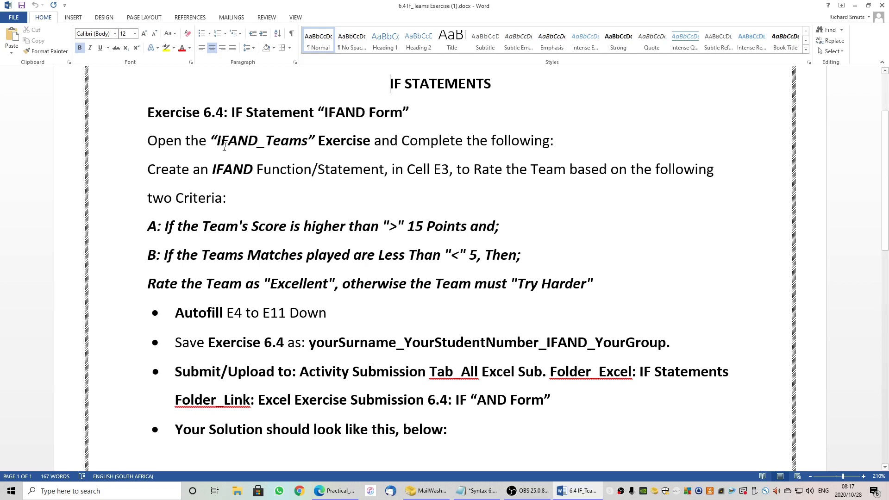
{"action": "scroll", "coordinate": [260, 180], "scroll_direction": "down", "scroll_amount": 2}
{"action": "scroll", "coordinate": [259, 181], "scroll_direction": "down", "scroll_amount": 2}
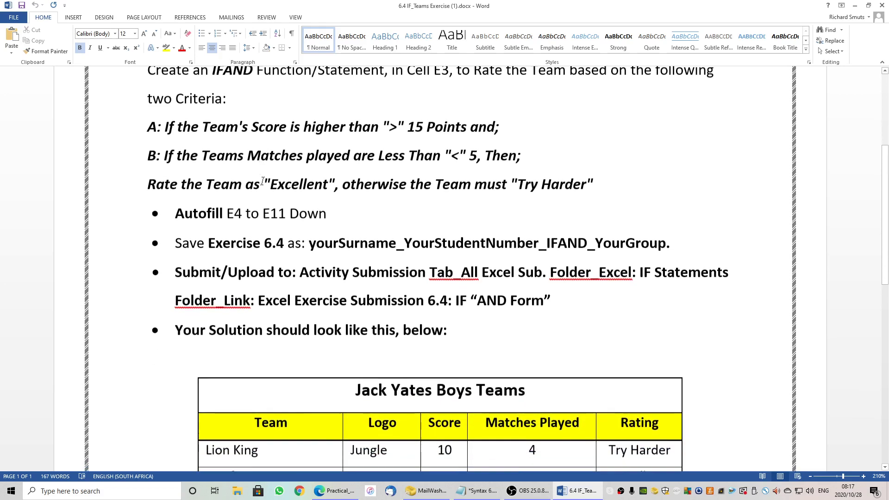
{"action": "scroll", "coordinate": [262, 181], "scroll_direction": "down", "scroll_amount": 6}
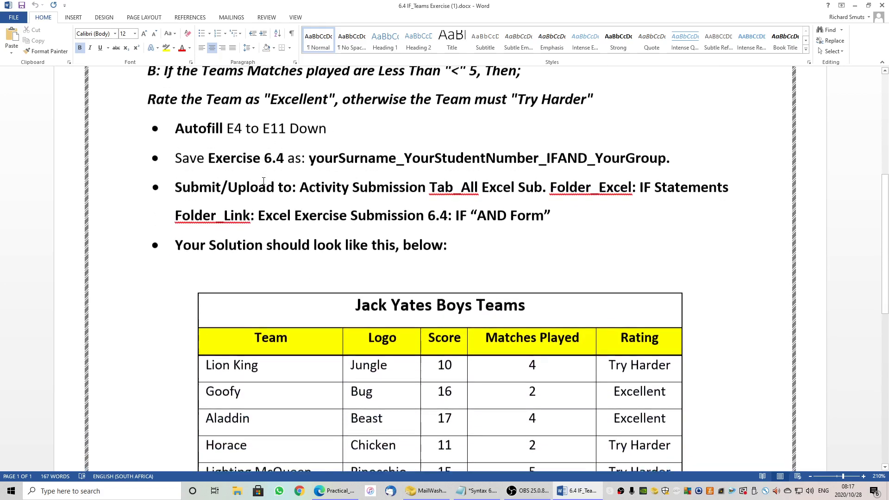
{"action": "scroll", "coordinate": [263, 181], "scroll_direction": "down", "scroll_amount": 5}
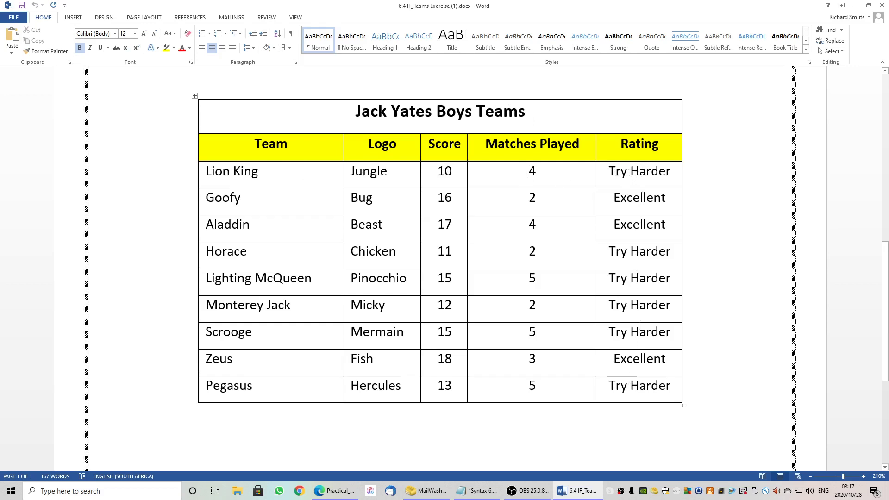
{"action": "scroll", "coordinate": [627, 325], "scroll_direction": "up", "scroll_amount": 5}
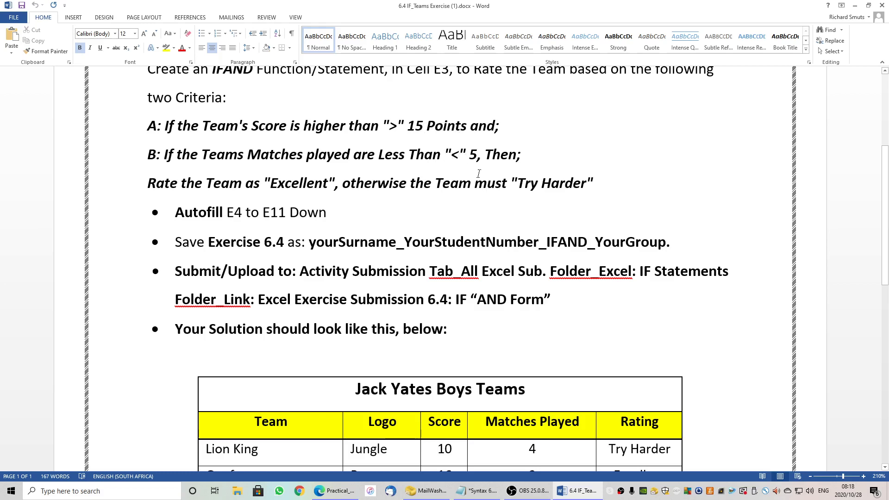
{"action": "scroll", "coordinate": [528, 250], "scroll_direction": "down", "scroll_amount": 5}
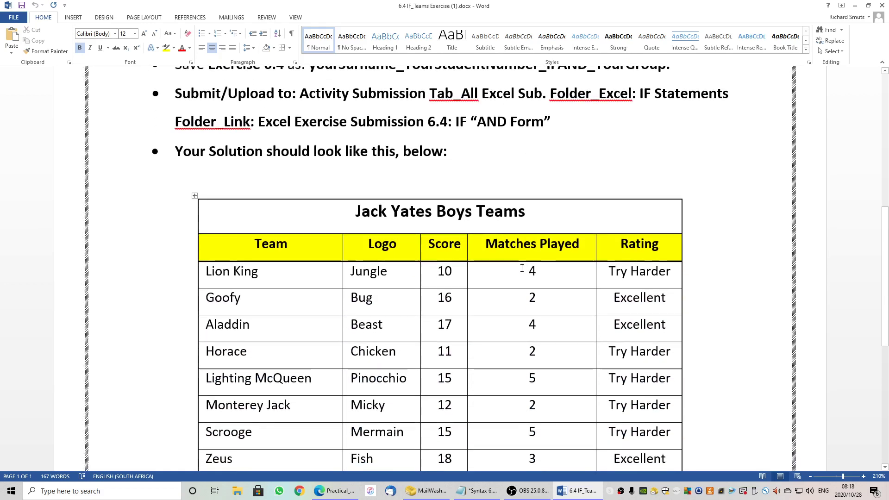
{"action": "scroll", "coordinate": [478, 226], "scroll_direction": "up", "scroll_amount": 5}
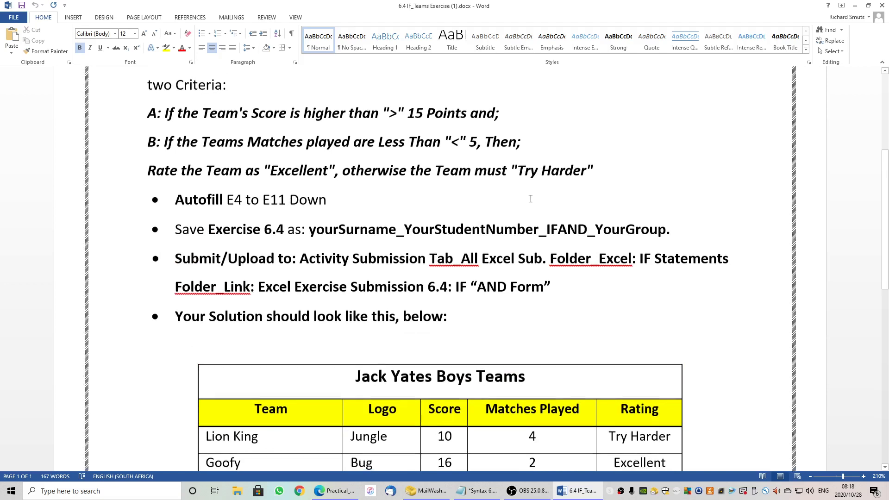
{"action": "scroll", "coordinate": [539, 179], "scroll_direction": "down", "scroll_amount": 1}
{"action": "scroll", "coordinate": [528, 198], "scroll_direction": "down", "scroll_amount": 5}
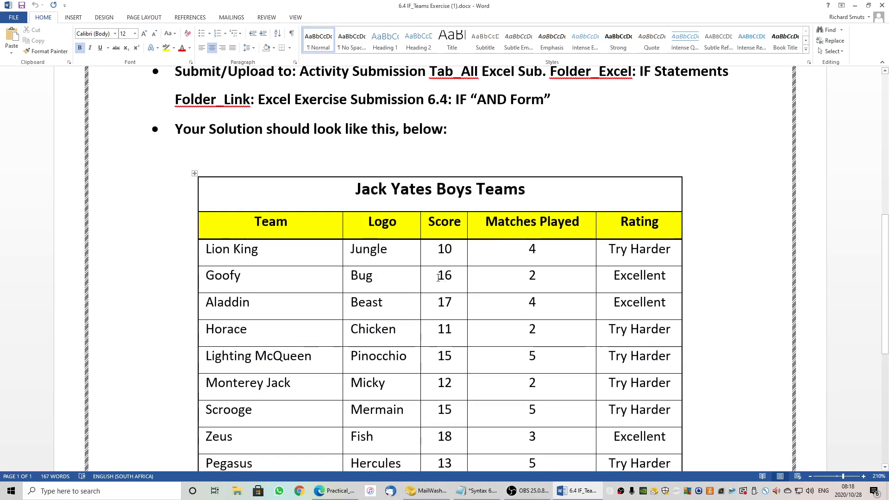
Step: Examine Goofy's Score and Matches Played values, then the remaining team rows, against the two rating criteria
{"action": "left_click_drag", "start_coordinate": [437, 278], "coordinate": [452, 278]}
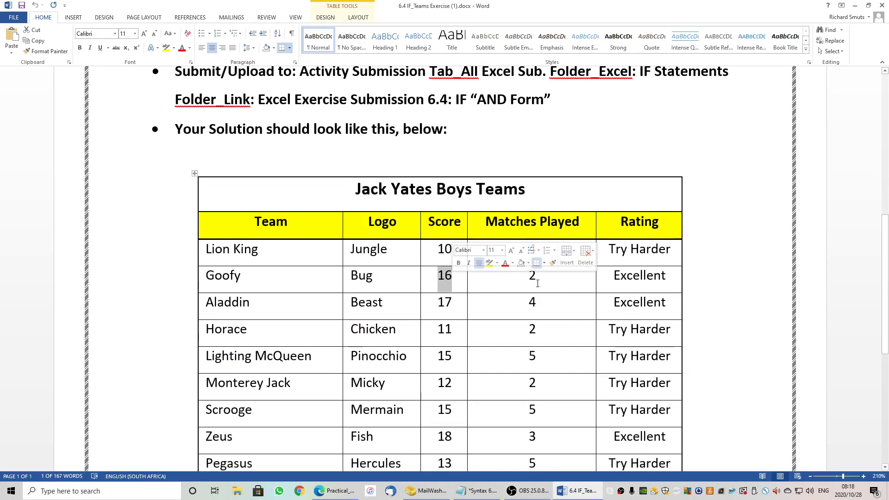
{"action": "left_click_drag", "start_coordinate": [528, 277], "coordinate": [539, 277]}
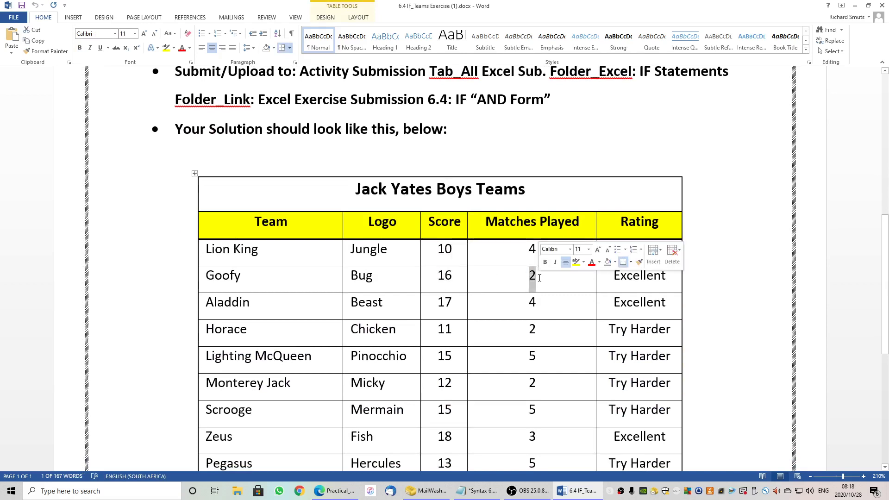
{"action": "left_click", "coordinate": [553, 282]}
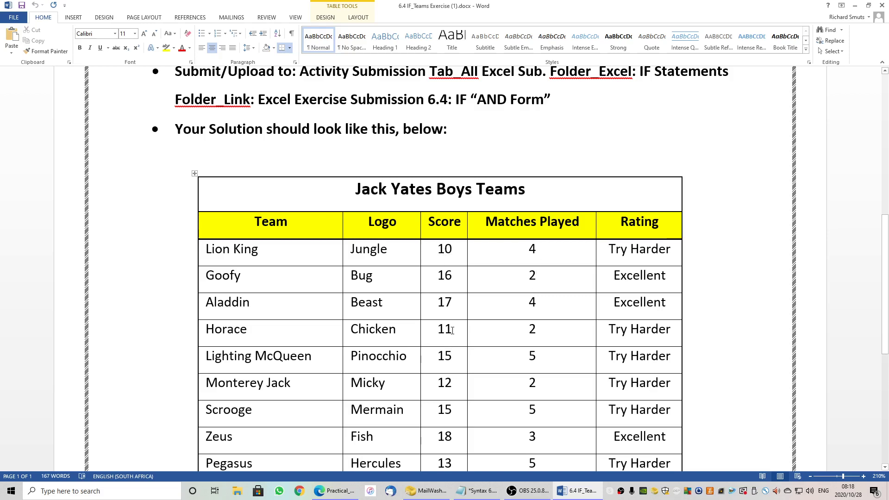
{"action": "scroll", "coordinate": [452, 330], "scroll_direction": "down", "scroll_amount": 3}
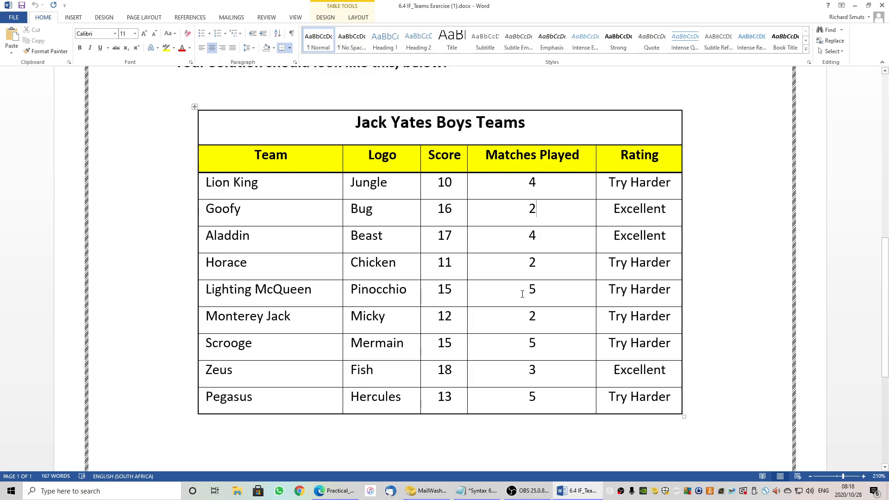
Step: Check Lighting McQueen's Matches Played value in the solution table against the rating criteria in the exercise instructions
{"action": "left_click_drag", "start_coordinate": [527, 290], "coordinate": [537, 292]}
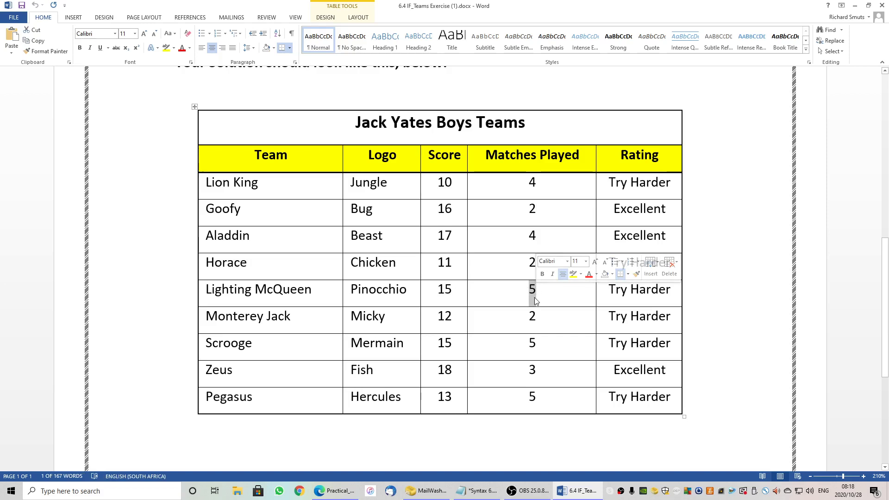
{"action": "scroll", "coordinate": [534, 300], "scroll_direction": "up", "scroll_amount": 10}
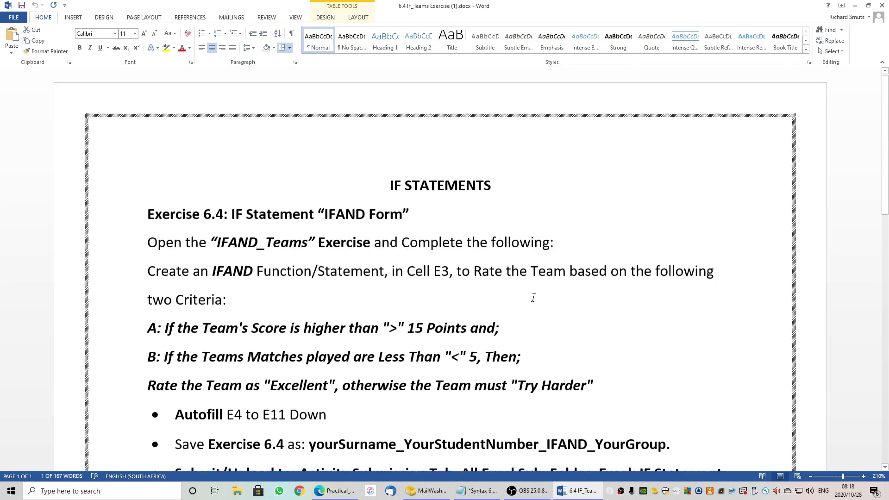
Step: Return to the course page, download the IFAND_Teams_Exercise.xlsx attachment, open it in Excel and enable editing
{"action": "left_click", "coordinate": [854, 9]}
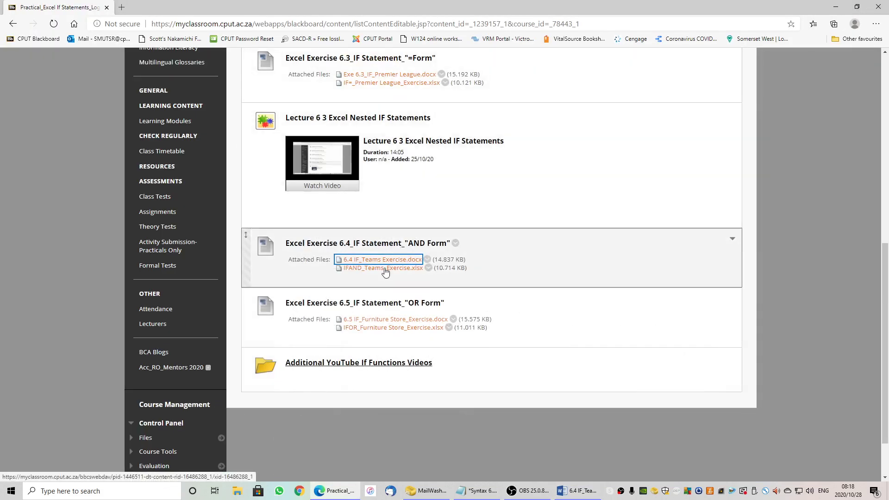
{"action": "left_click", "coordinate": [385, 270]}
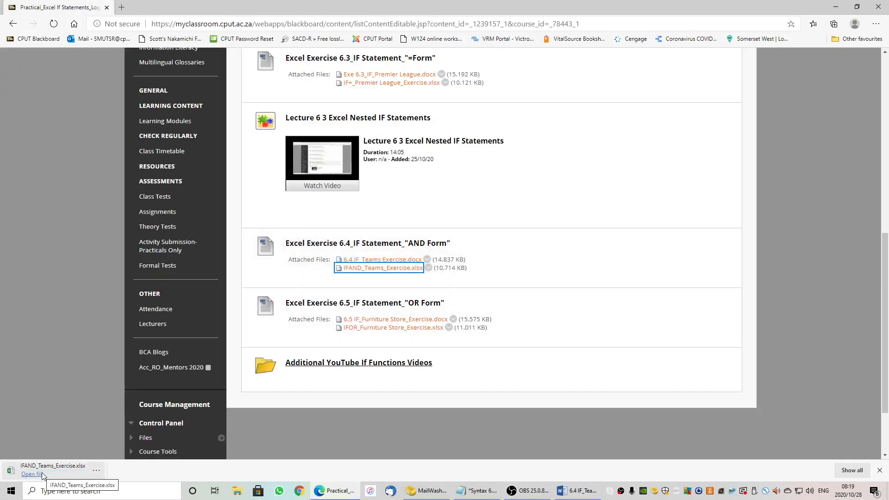
{"action": "left_click", "coordinate": [42, 474]}
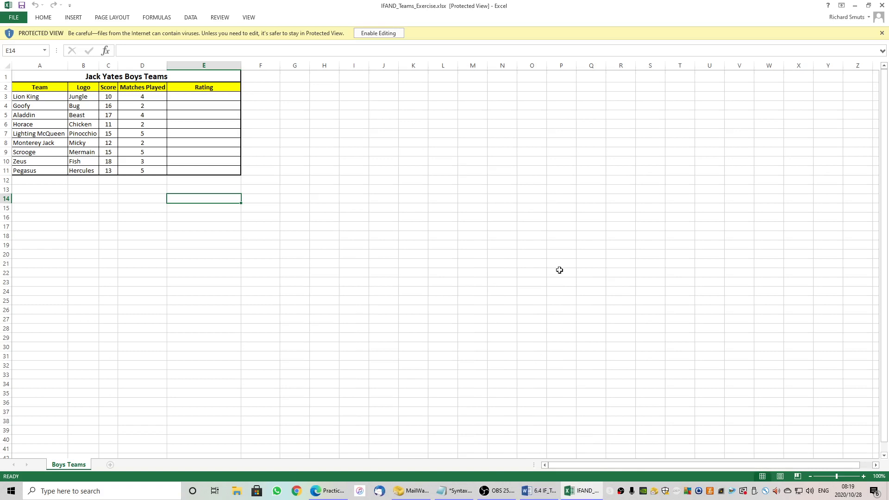
{"action": "left_click", "coordinate": [396, 33]}
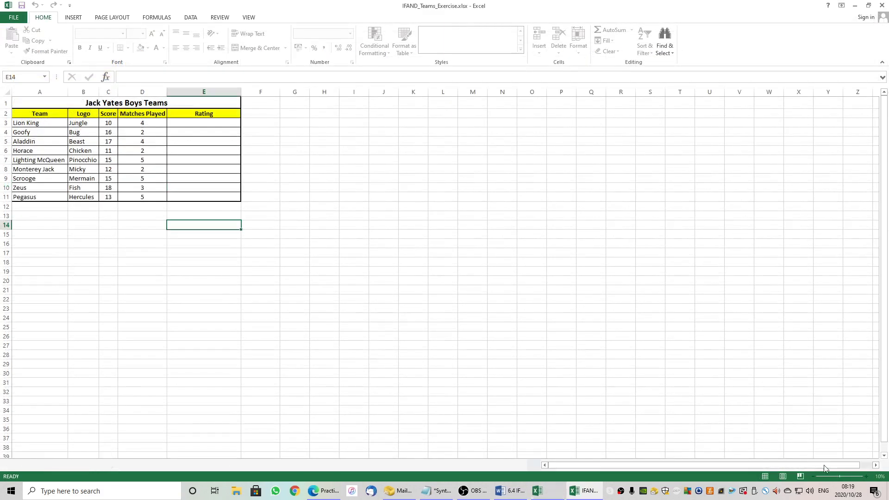
Step: Enlarge the Boys Teams worksheet's view to 270% with the whole team table in sight
{"action": "left_click", "coordinate": [862, 476]}
{"action": "left_click", "coordinate": [862, 476]}
{"action": "left_click", "coordinate": [862, 476]}
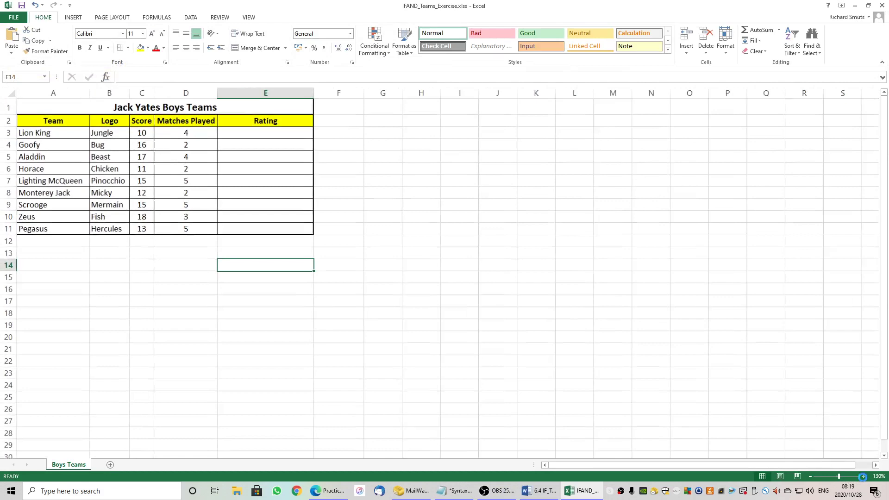
{"action": "double_click", "coordinate": [862, 476]}
{"action": "double_click", "coordinate": [863, 476]}
{"action": "double_click", "coordinate": [862, 477]}
{"action": "left_click", "coordinate": [862, 476]}
{"action": "double_click", "coordinate": [863, 476]}
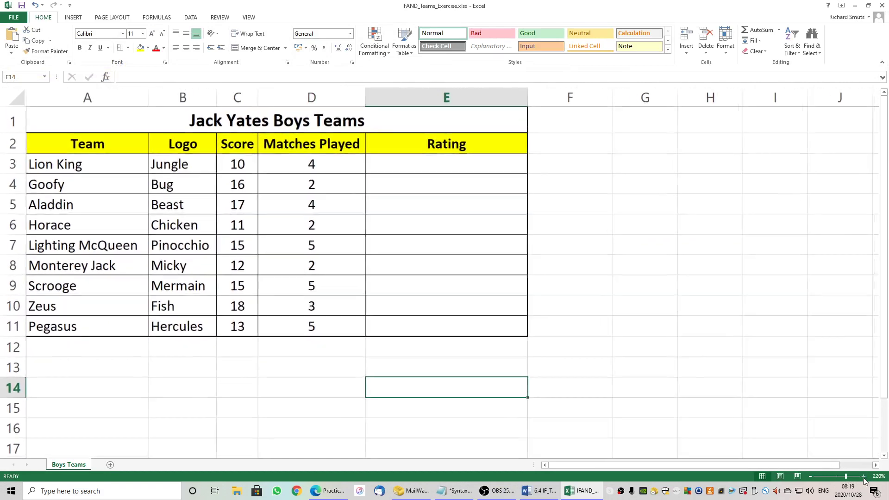
{"action": "double_click", "coordinate": [863, 477]}
{"action": "double_click", "coordinate": [863, 477]}
{"action": "left_click", "coordinate": [863, 477]}
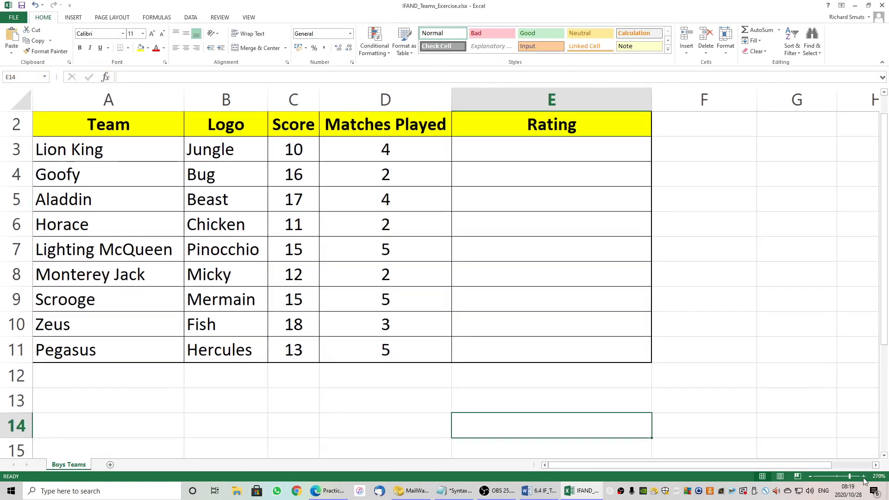
{"action": "scroll", "coordinate": [595, 333], "scroll_direction": "up", "scroll_amount": 1}
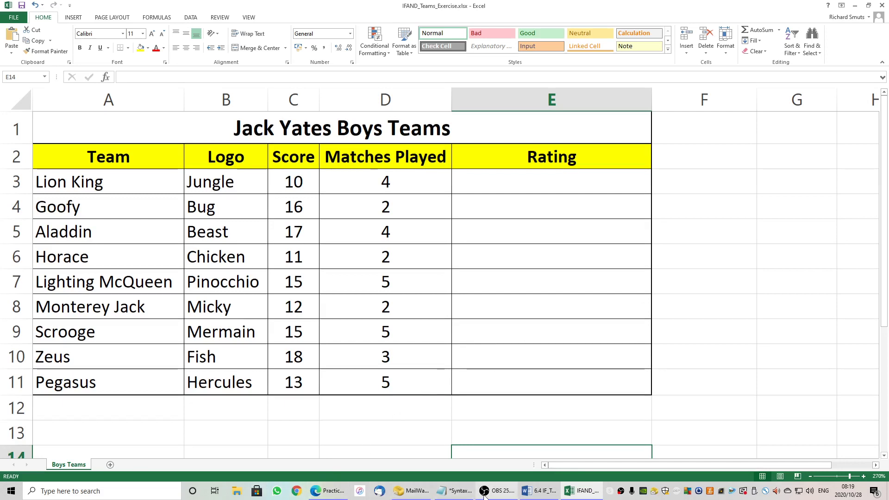
Step: Switch to the Syntax 6.3.4.5.txt notes in Notepad, move them below the table headings and insert blank lines under the 6.4 formulas
{"action": "left_click", "coordinate": [455, 491]}
{"action": "left_click_drag", "start_coordinate": [433, 18], "coordinate": [464, 211]}
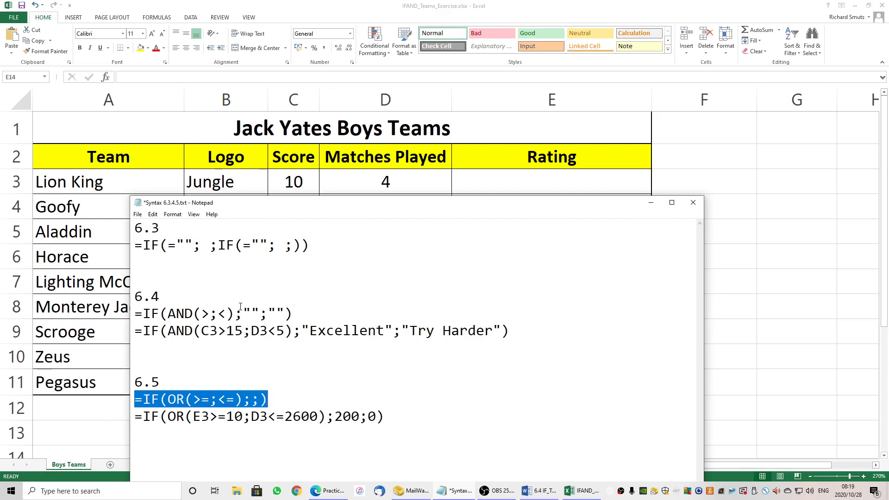
{"action": "left_click", "coordinate": [167, 350]}
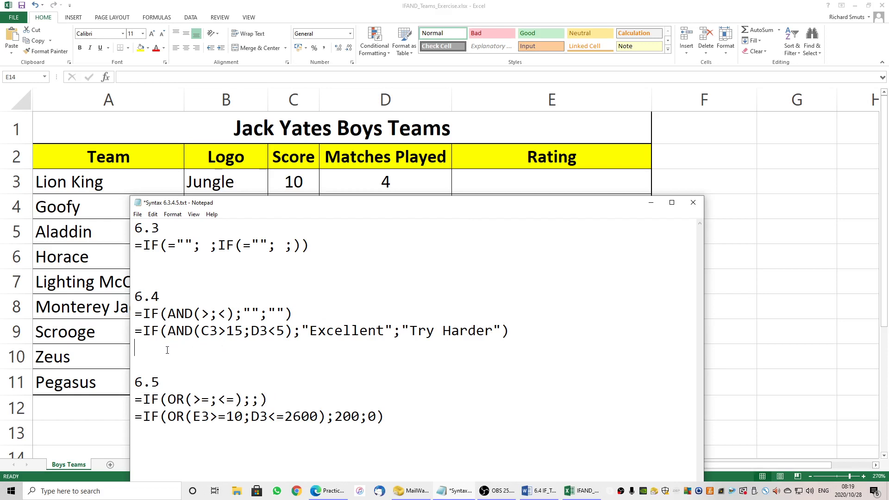
{"action": "key", "text": "Return"}
{"action": "key", "text": "Return"}
{"action": "key", "text": "Return"}
{"action": "key", "text": "Return"}
{"action": "key", "text": "Return"}
{"action": "key", "text": "Return"}
{"action": "key", "text": "Return"}
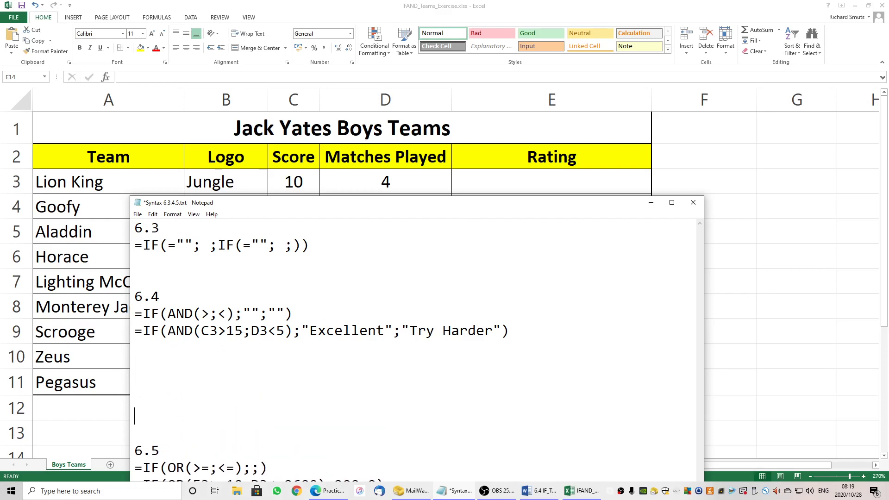
Step: Delete the 6.3 heading and formula from the notes, and separate the 6.4 syntax template from its completed formula with blank lines
{"action": "left_click_drag", "start_coordinate": [134, 226], "coordinate": [318, 255]}
{"action": "key", "text": "Delete"}
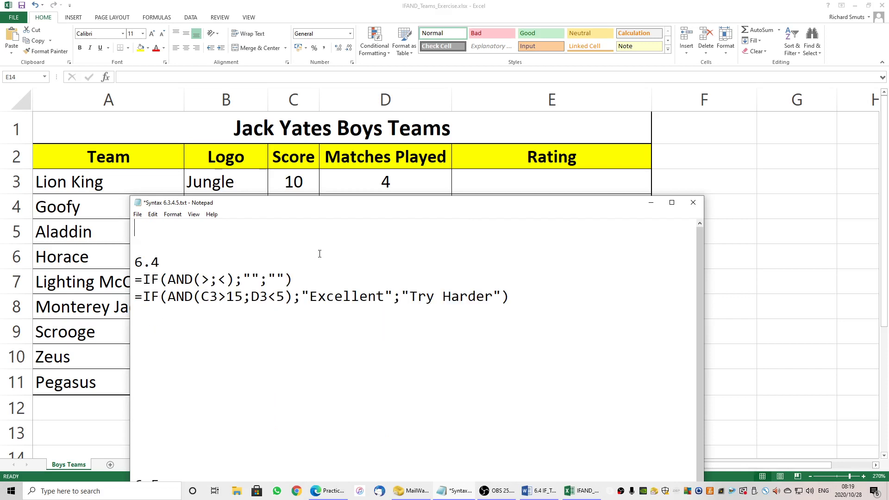
{"action": "left_click", "coordinate": [303, 281]}
{"action": "key", "text": "Return"}
{"action": "key", "text": "Return"}
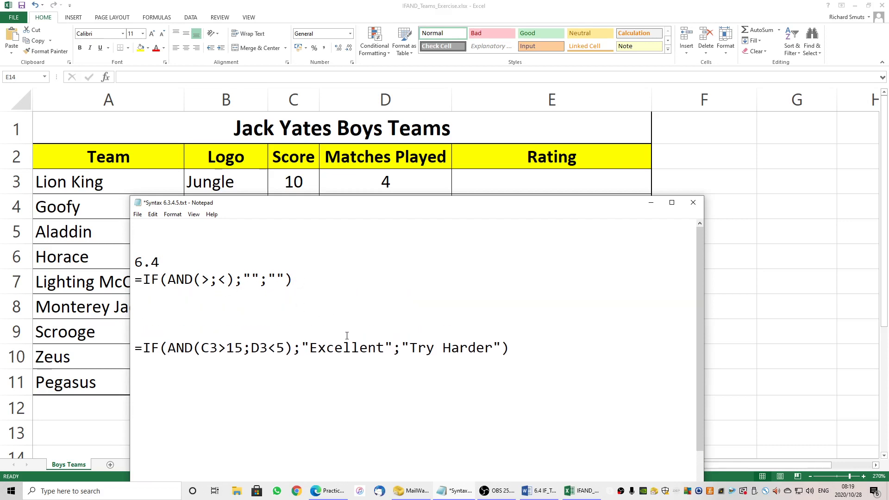
{"action": "scroll", "coordinate": [346, 335], "scroll_direction": "down", "scroll_amount": 1}
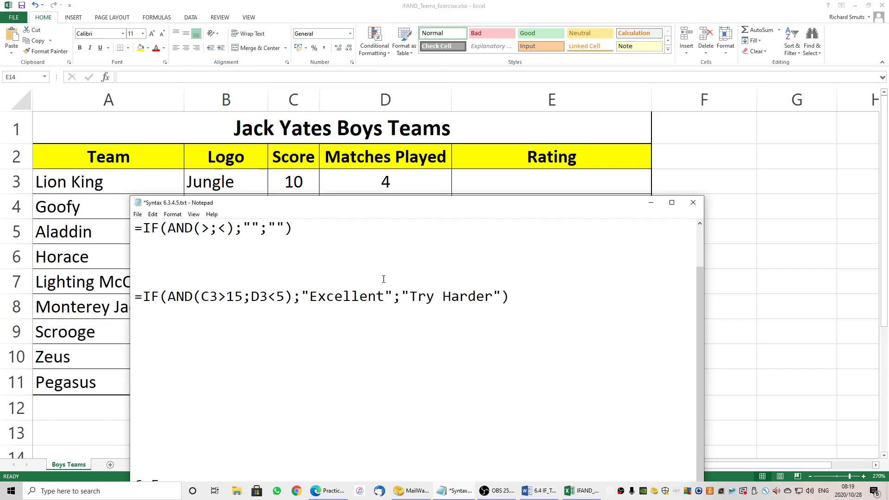
{"action": "scroll", "coordinate": [363, 271], "scroll_direction": "up", "scroll_amount": 1}
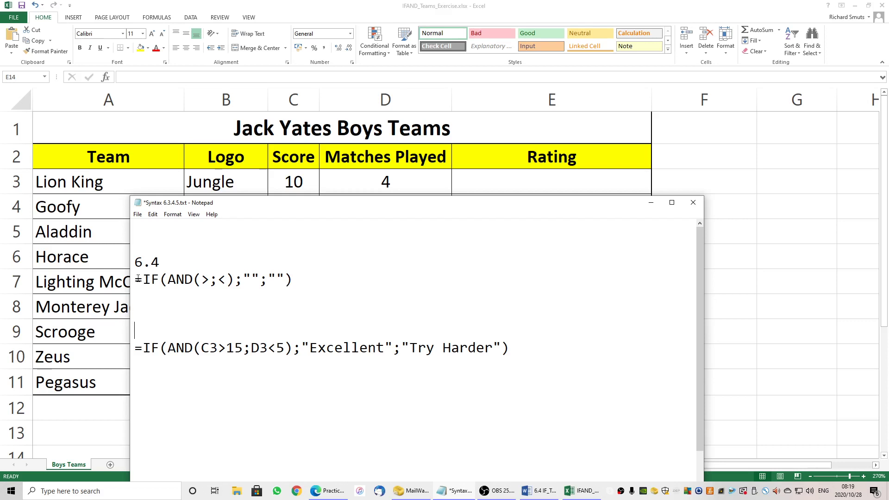
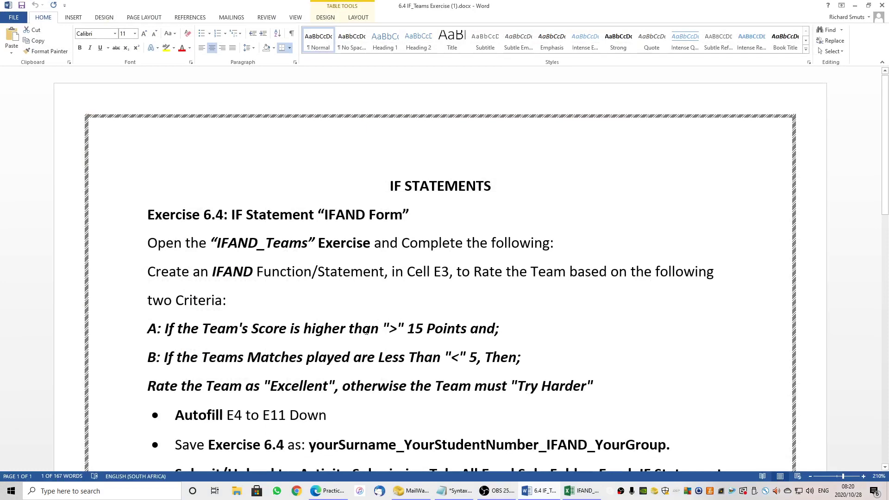
Step: Check the Score and 15-point threshold of criterion A in Word, and open the Excel worksheet's E3 formula for editing
{"action": "left_click_drag", "start_coordinate": [252, 330], "coordinate": [287, 329]}
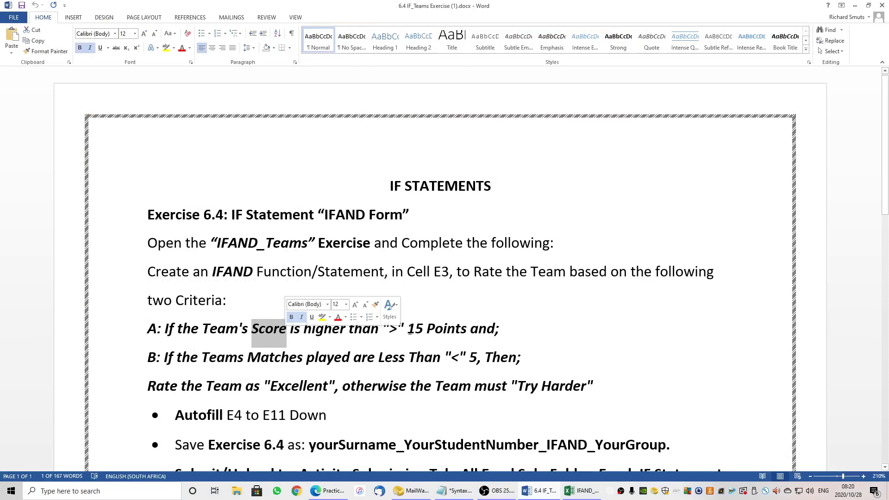
{"action": "left_click_drag", "start_coordinate": [407, 330], "coordinate": [425, 331]}
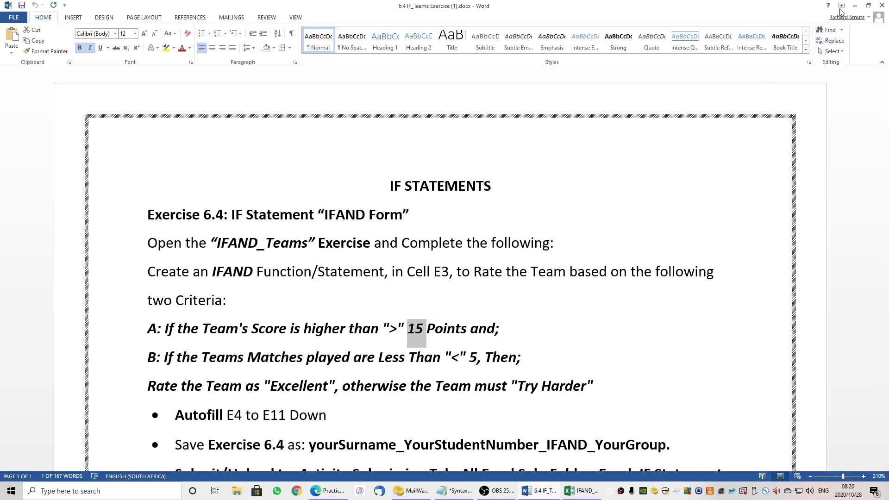
{"action": "left_click", "coordinate": [854, 5]}
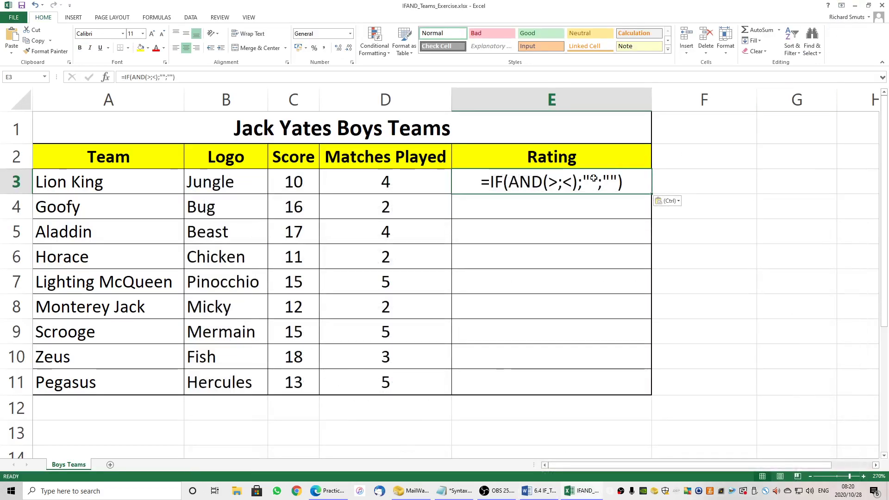
{"action": "double_click", "coordinate": [505, 185]}
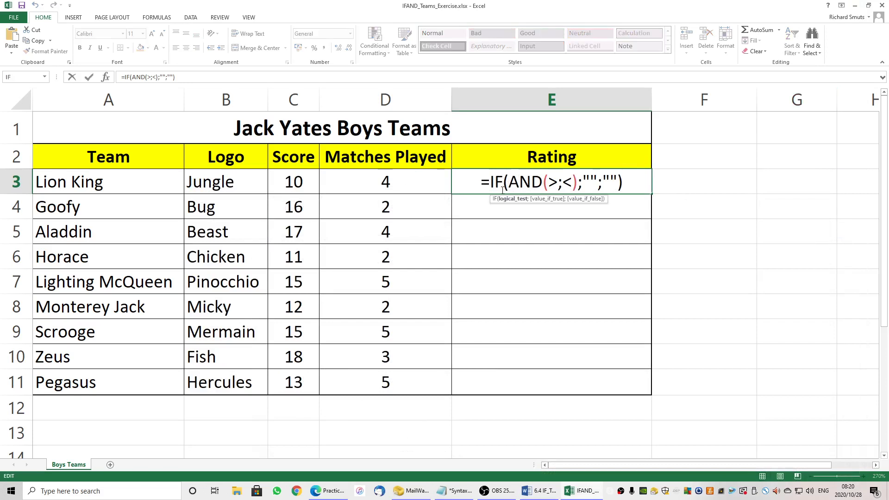
{"action": "left_click", "coordinate": [296, 182]}
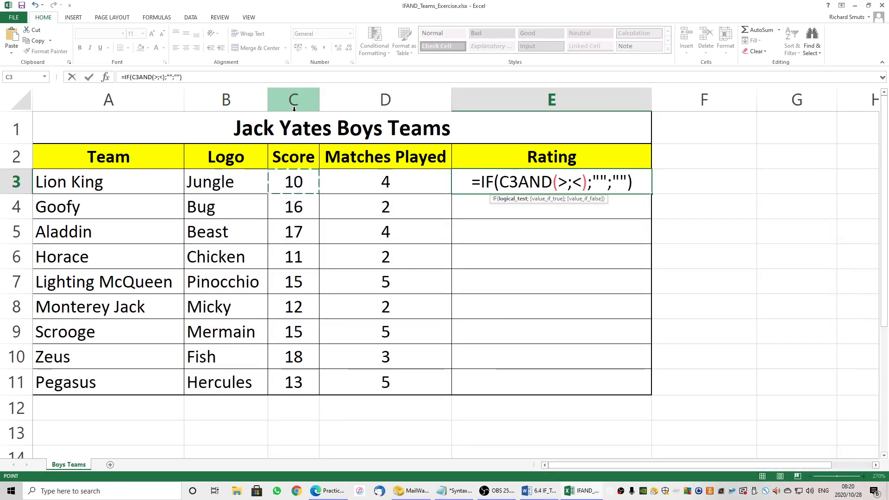
{"action": "key", "text": "BackSpace"}
{"action": "key", "text": "BackSpace"}
{"action": "left_click", "coordinate": [508, 182]}
Step: Complete the first condition inside the AND function in cell E3 as C3>15
{"action": "left_click", "coordinate": [550, 183]}
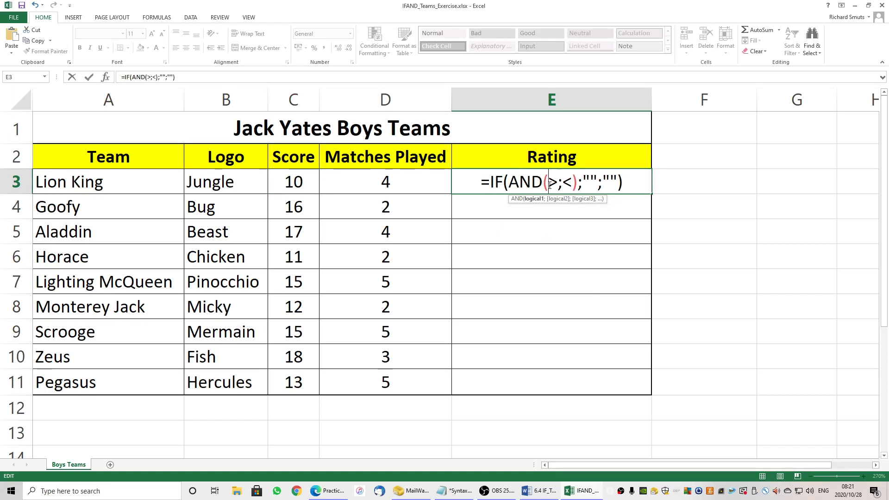
{"action": "left_click", "coordinate": [290, 182]}
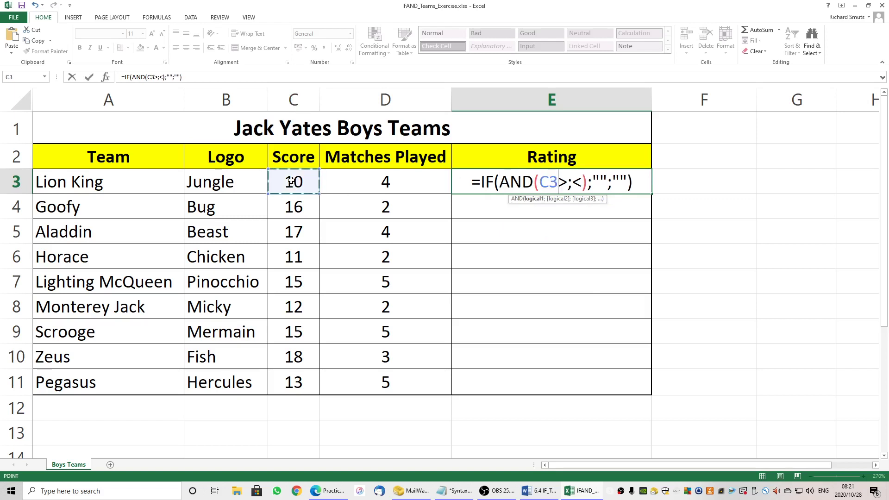
{"action": "left_click", "coordinate": [566, 183]}
{"action": "type", "text": "15"}
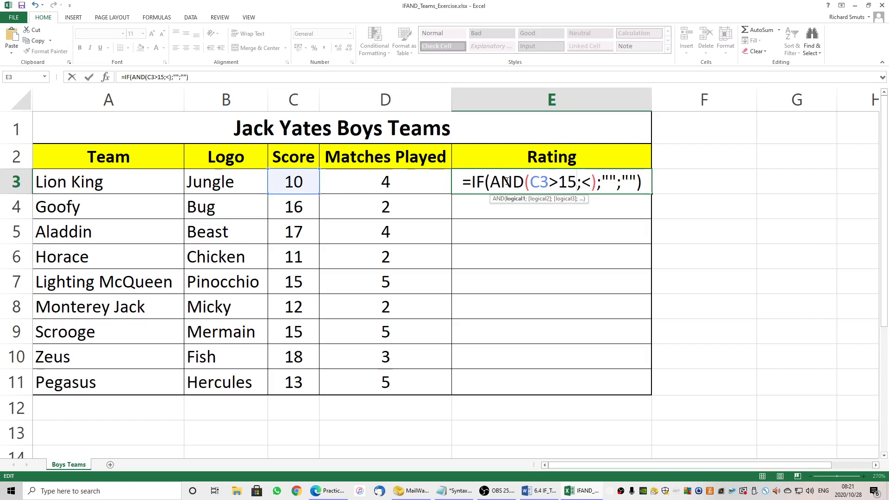
{"action": "key", "text": "Return"}
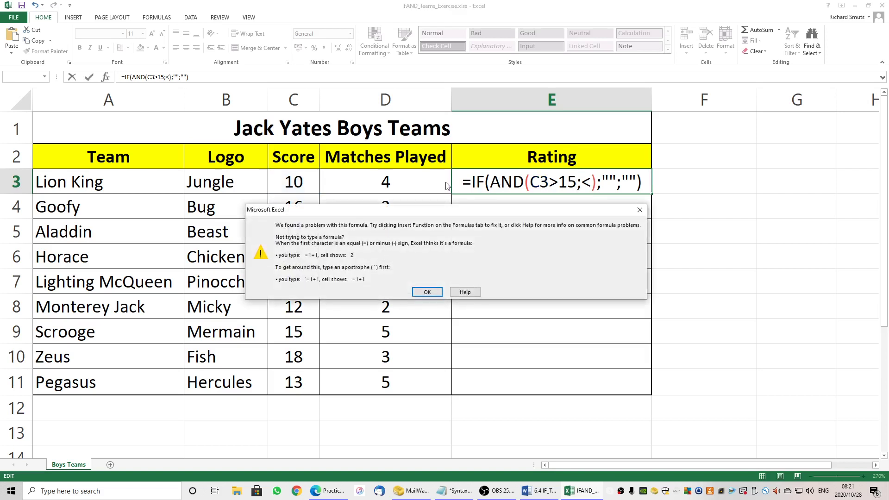
{"action": "left_click", "coordinate": [427, 291]}
Step: Complete the second condition inside the AND function in cell E3 as D3<5
{"action": "left_click", "coordinate": [581, 183]}
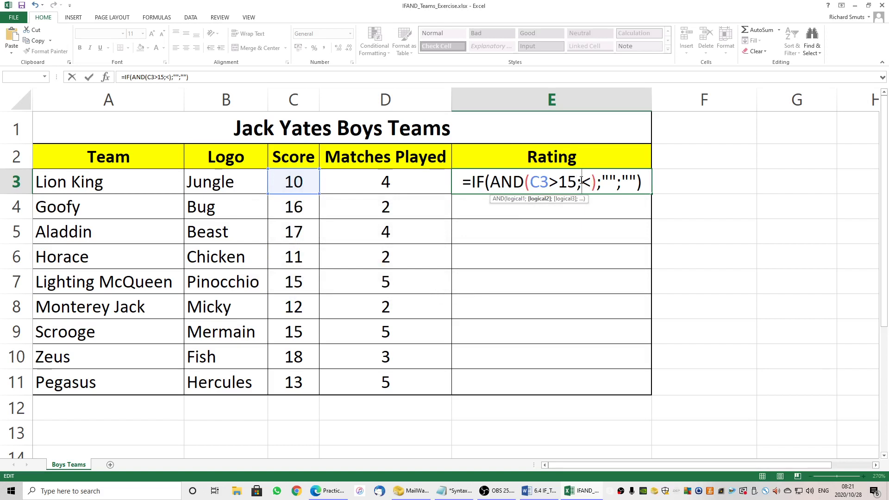
{"action": "left_click", "coordinate": [402, 178]}
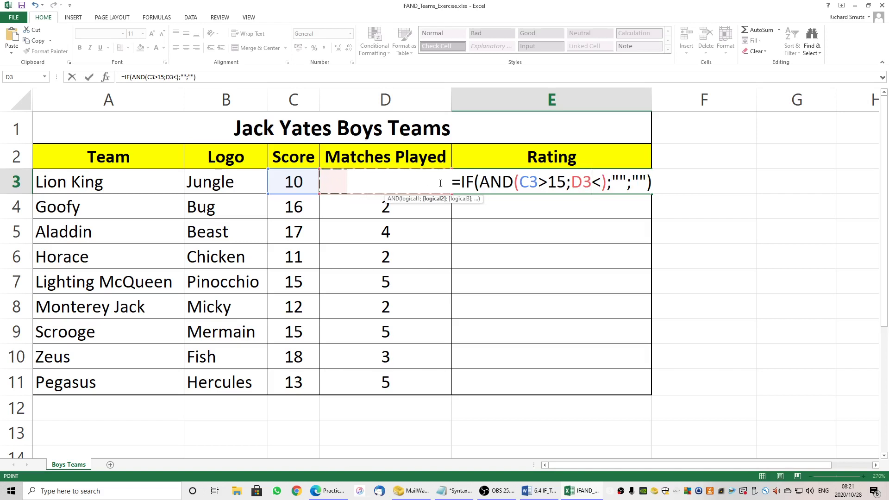
{"action": "left_click", "coordinate": [601, 183]}
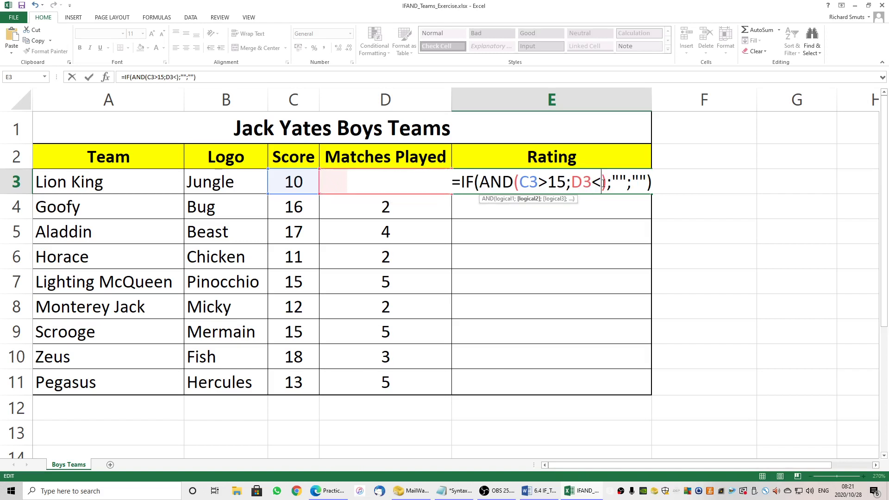
{"action": "type", "text": "5"}
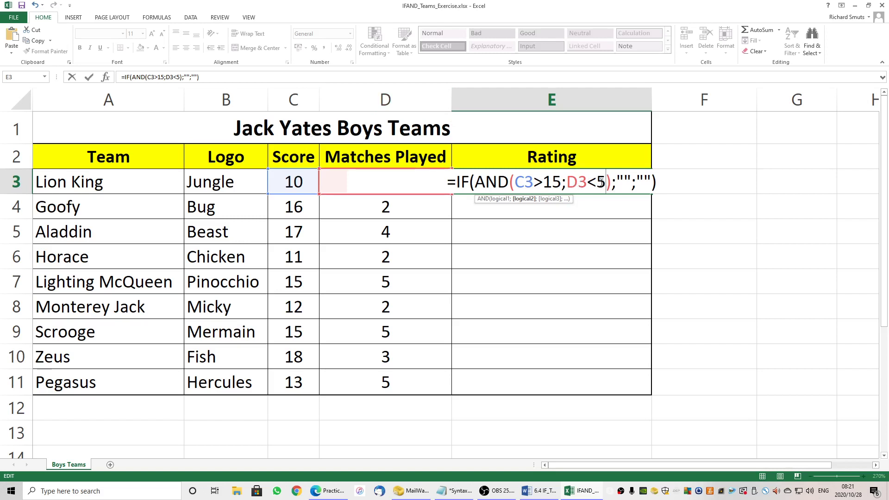
Step: Complete the E3 formula with "Excelent" as the value if true and "Try Harder" as the value if false, and enter it
{"action": "left_click", "coordinate": [625, 181]}
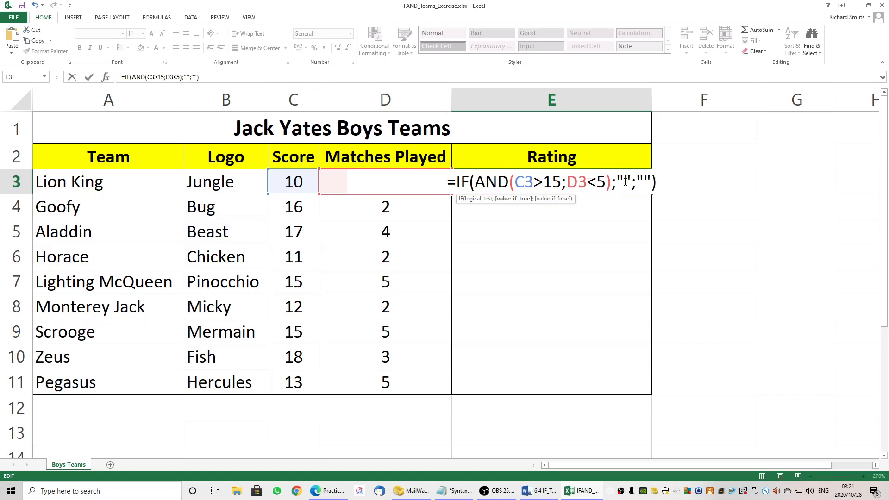
{"action": "type", "text": "Exce"}
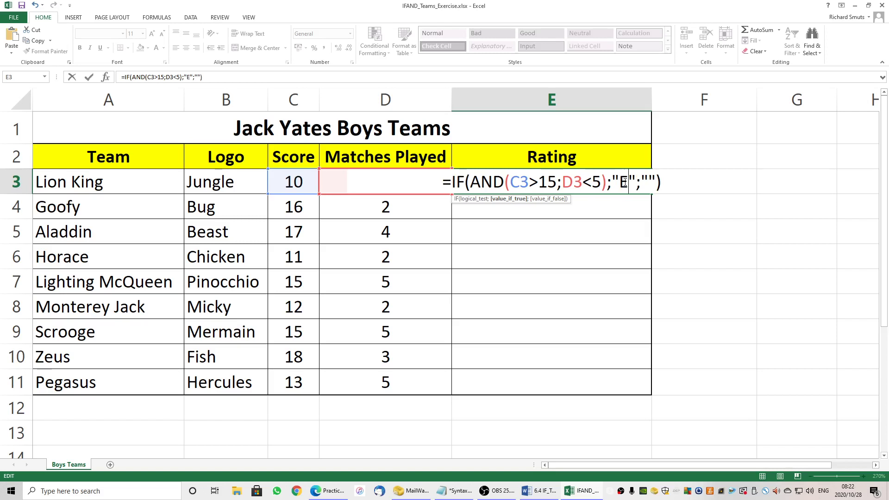
{"action": "type", "text": "lent"}
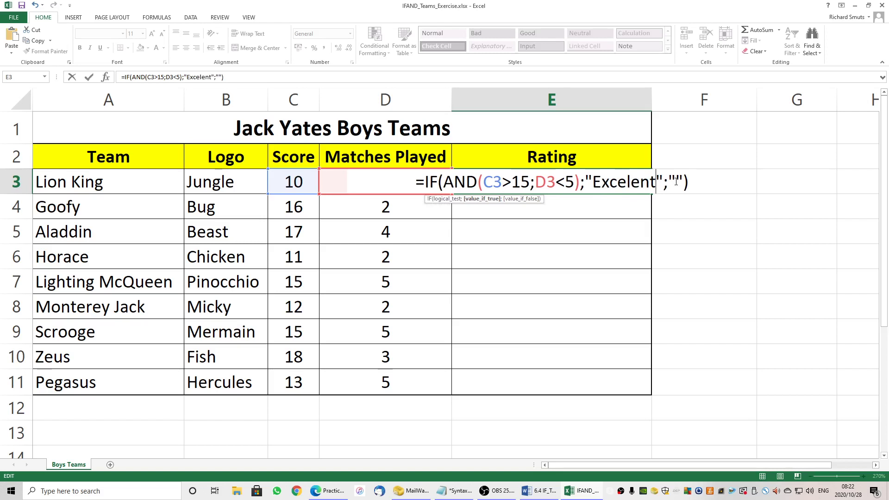
{"action": "left_click", "coordinate": [676, 181]}
{"action": "type", "text": "Try H"}
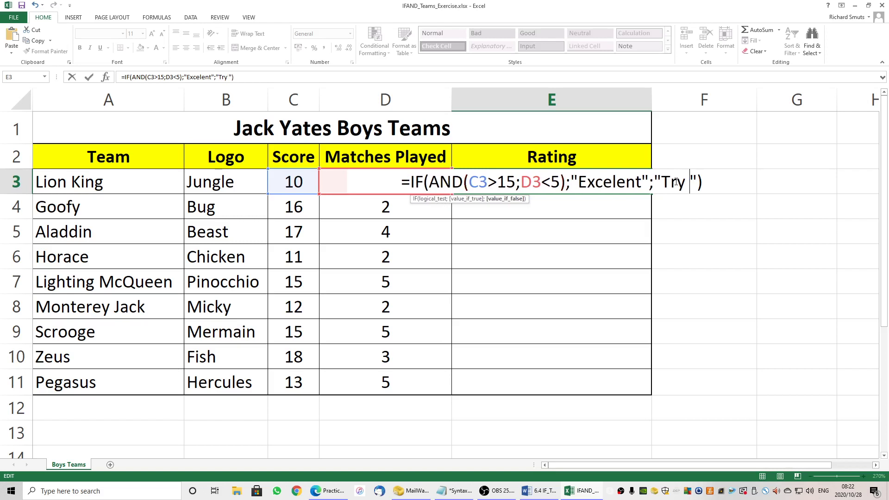
{"action": "type", "text": "arder"}
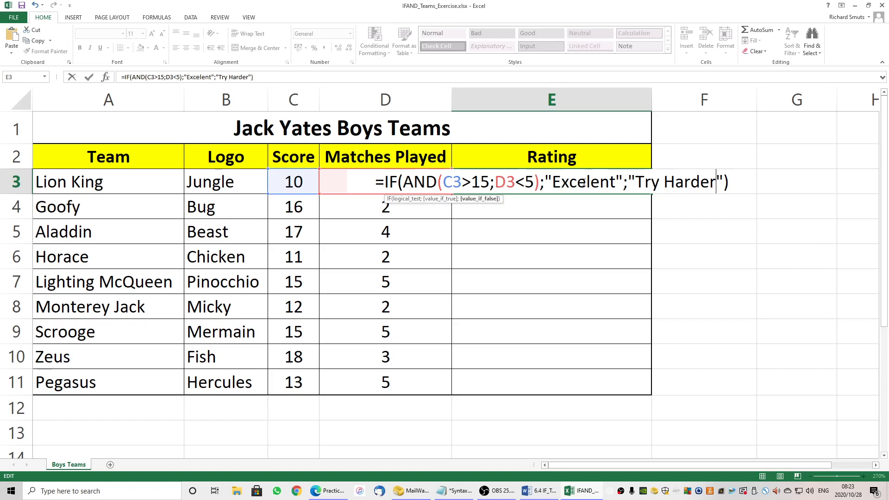
{"action": "key", "text": "Return"}
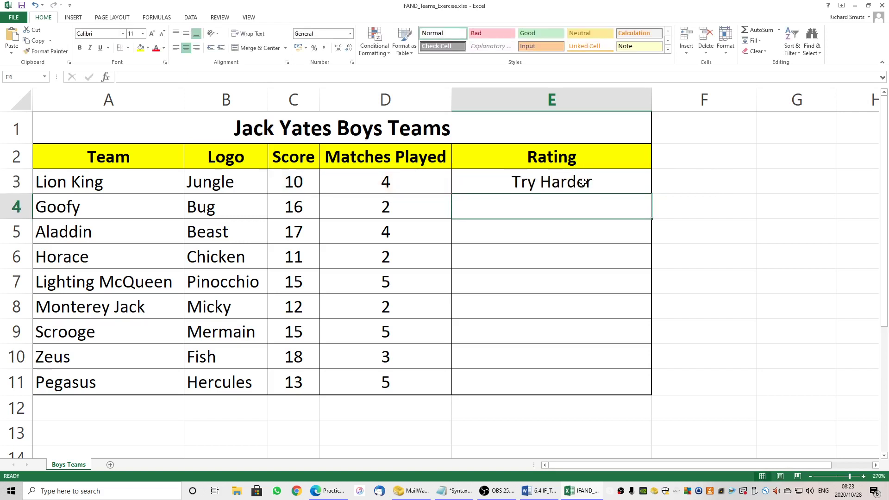
Step: Fill the rating formula from E3 down to E11, and check Aladdin's score and Lion King's score and matches played
{"action": "left_click", "coordinate": [601, 181]}
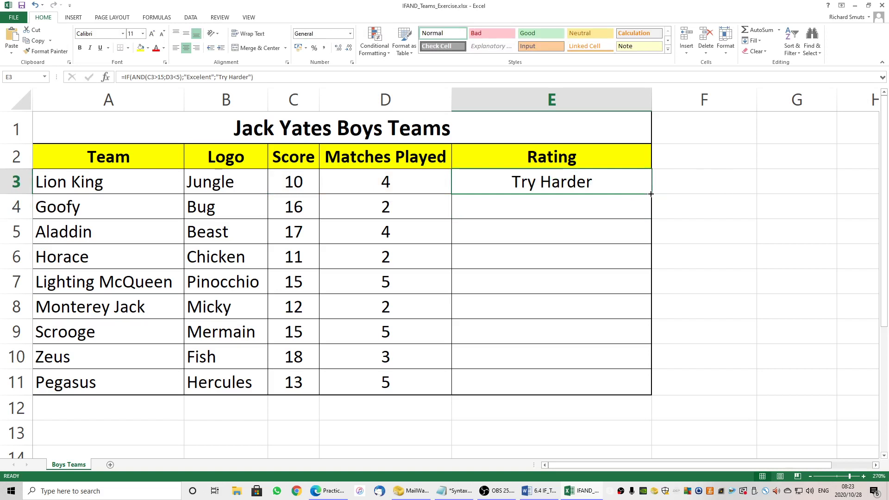
{"action": "left_click_drag", "start_coordinate": [651, 194], "coordinate": [629, 388]}
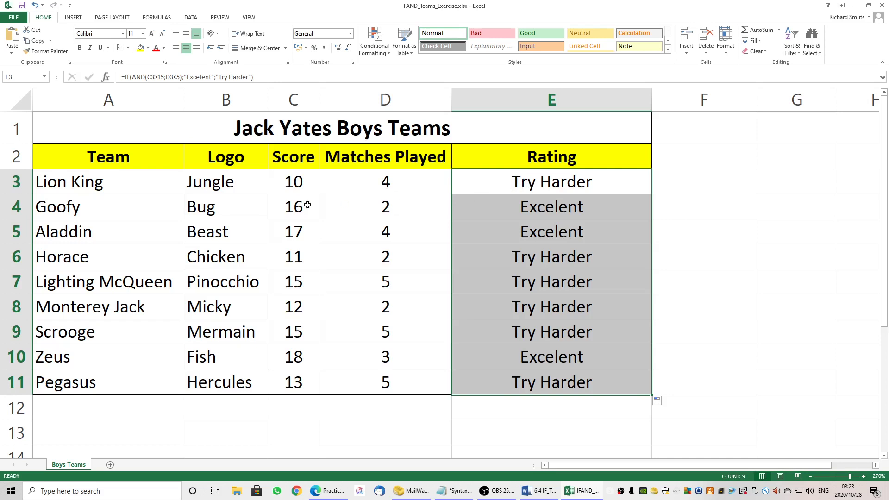
{"action": "left_click", "coordinate": [299, 234]}
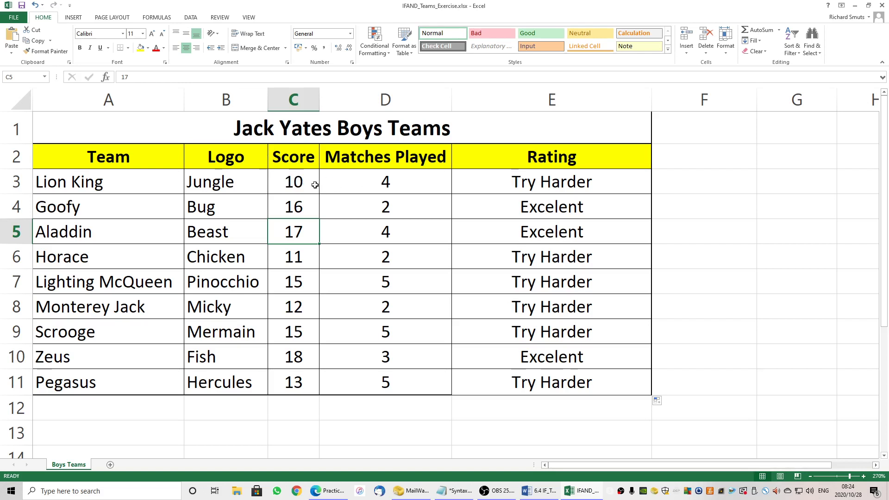
{"action": "left_click", "coordinate": [297, 182]}
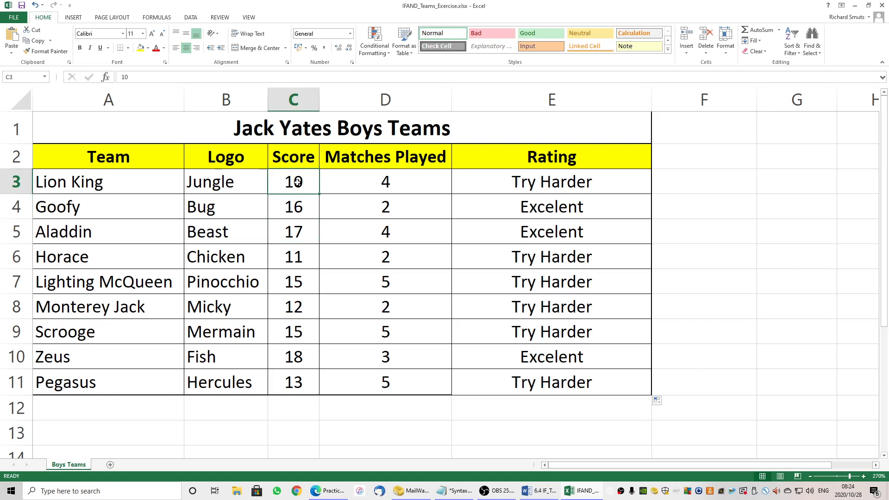
{"action": "left_click", "coordinate": [394, 181]}
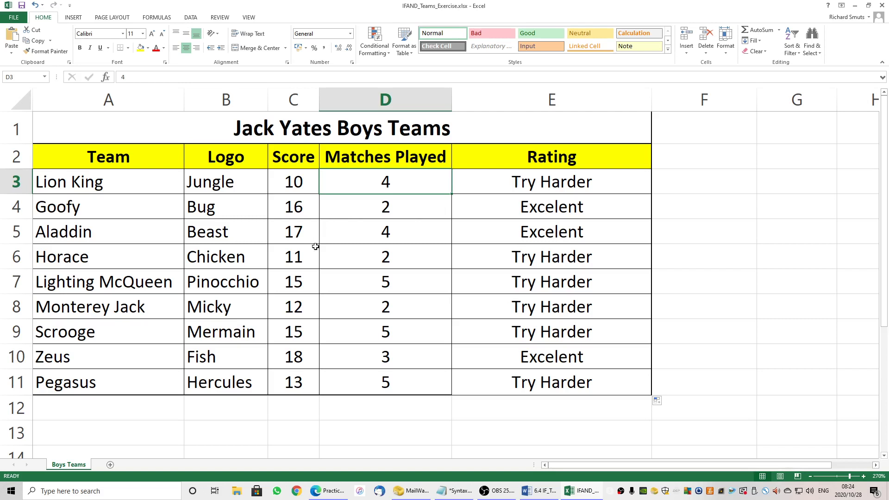
{"action": "left_click", "coordinate": [304, 187]}
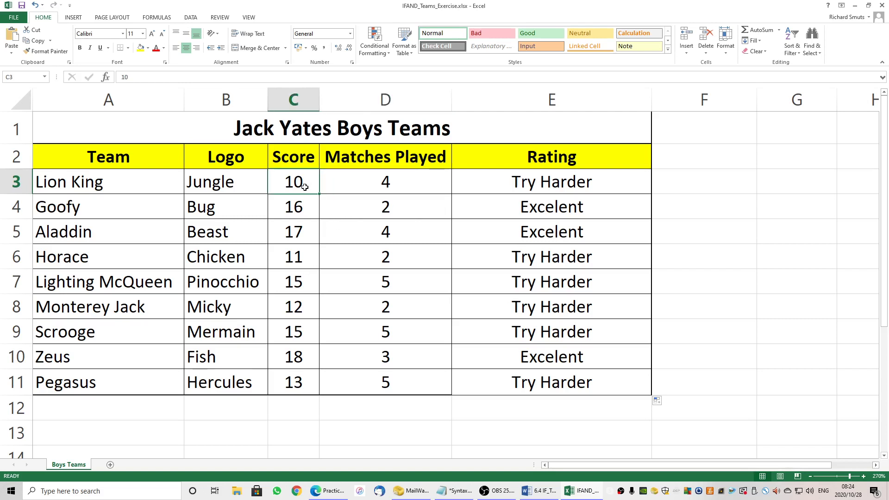
{"action": "left_click", "coordinate": [343, 182]}
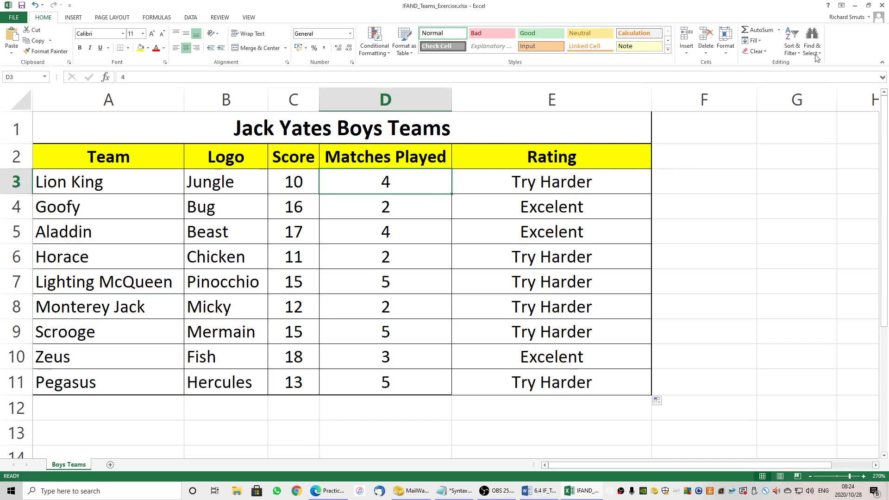
Step: Close the IFAND_Teams_Exercise workbook without saving its changes
{"action": "left_click", "coordinate": [880, 7]}
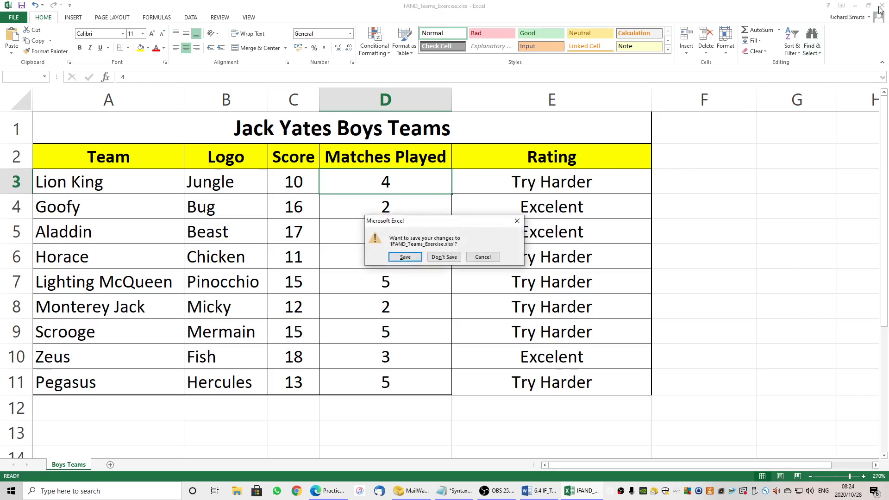
{"action": "left_click", "coordinate": [444, 257]}
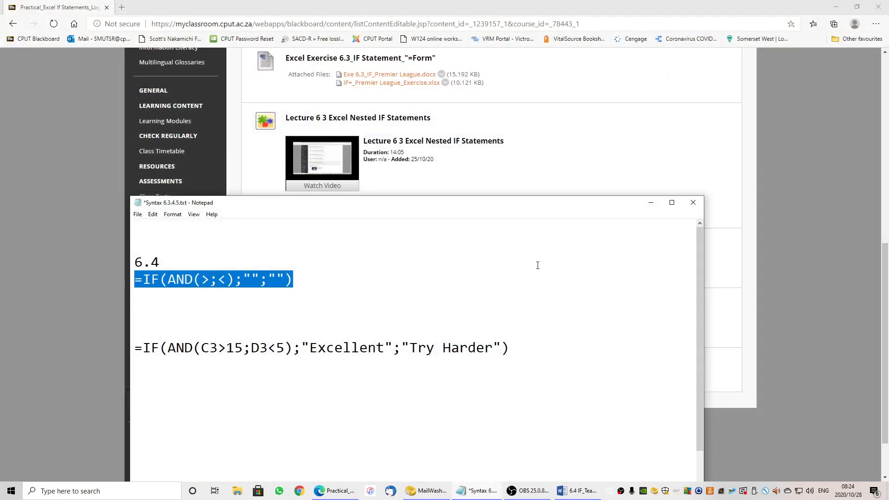
Step: Delete the 6.4 heading, template and completed formula from the notes, along with surplus blank lines above the 6.5 heading
{"action": "scroll", "coordinate": [537, 265], "scroll_direction": "down", "scroll_amount": 2}
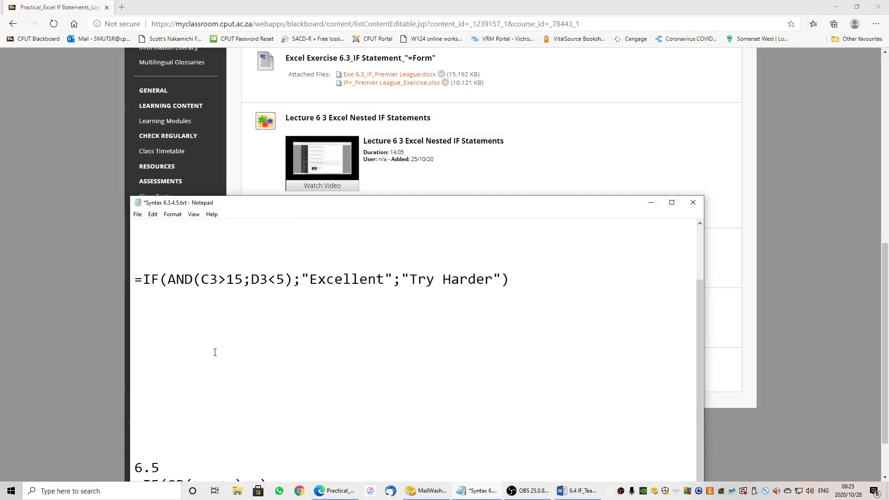
{"action": "scroll", "coordinate": [145, 266], "scroll_direction": "up", "scroll_amount": 1}
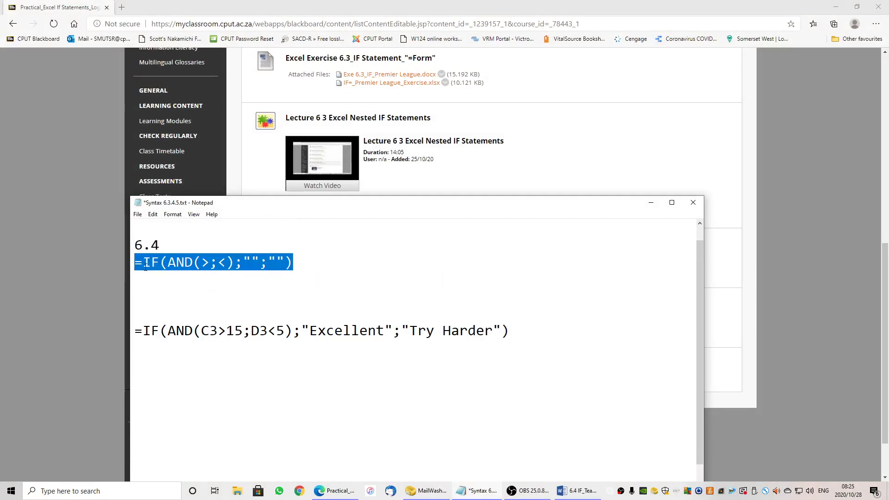
{"action": "left_click_drag", "start_coordinate": [135, 244], "coordinate": [430, 347]}
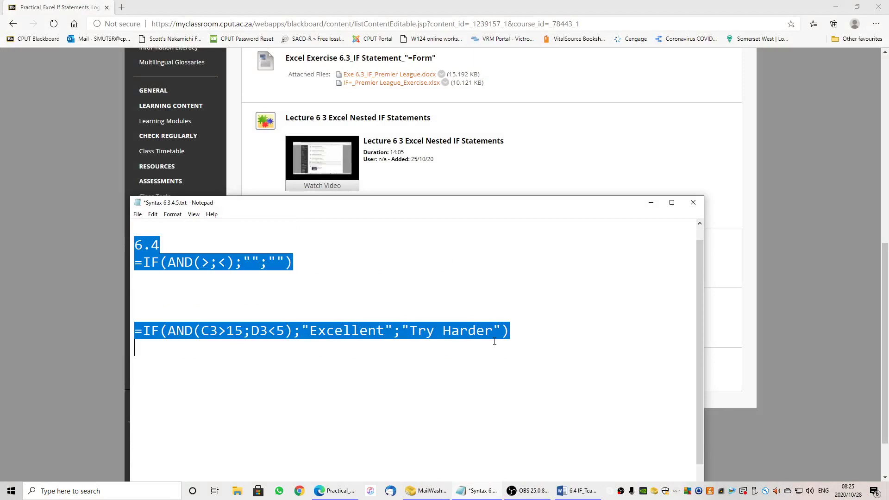
{"action": "key", "text": "Delete"}
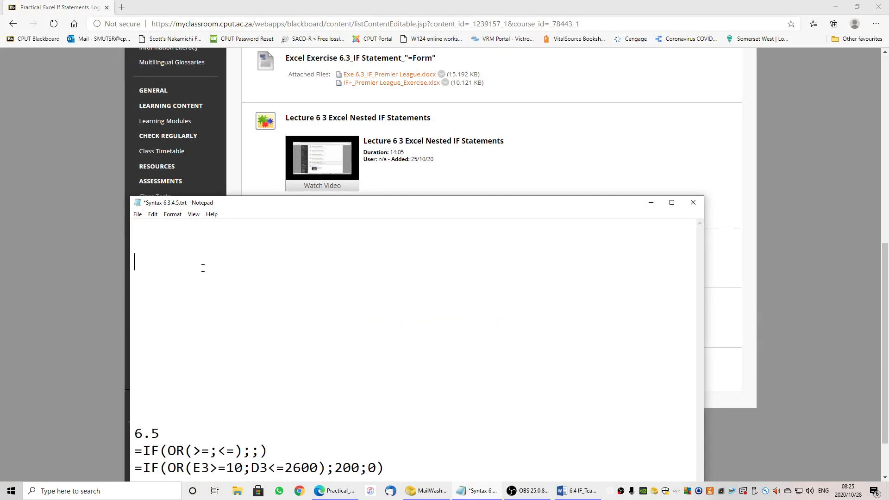
{"action": "key", "text": "Delete"}
{"action": "key", "text": "Delete"}
{"action": "left_click", "coordinate": [170, 249]}
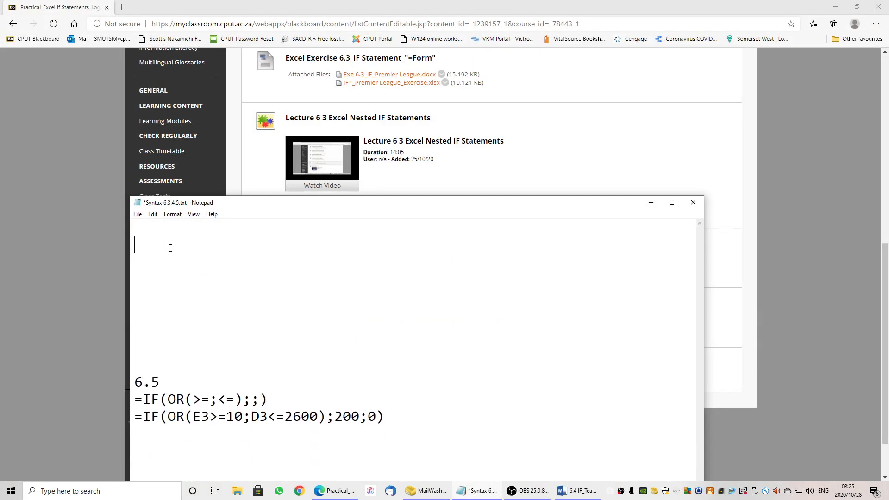
{"action": "key", "text": "Delete"}
{"action": "key", "text": "Delete"}
{"action": "key", "text": "Delete"}
{"action": "key", "text": "Delete"}
{"action": "key", "text": "Delete"}
{"action": "key", "text": "Delete"}
{"action": "key", "text": "Delete"}
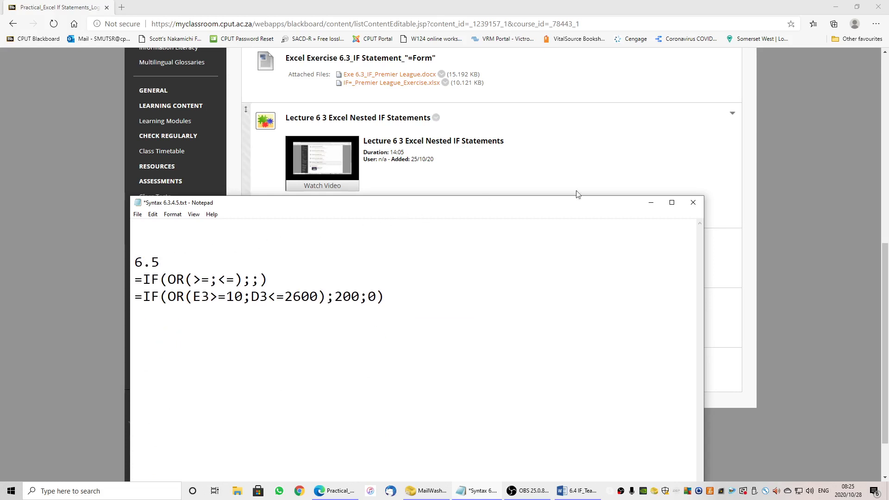
Step: Minimize the Notepad notes, and switch to the Exercise 6.4 instructions in Word to close that document
{"action": "left_click", "coordinate": [651, 204]}
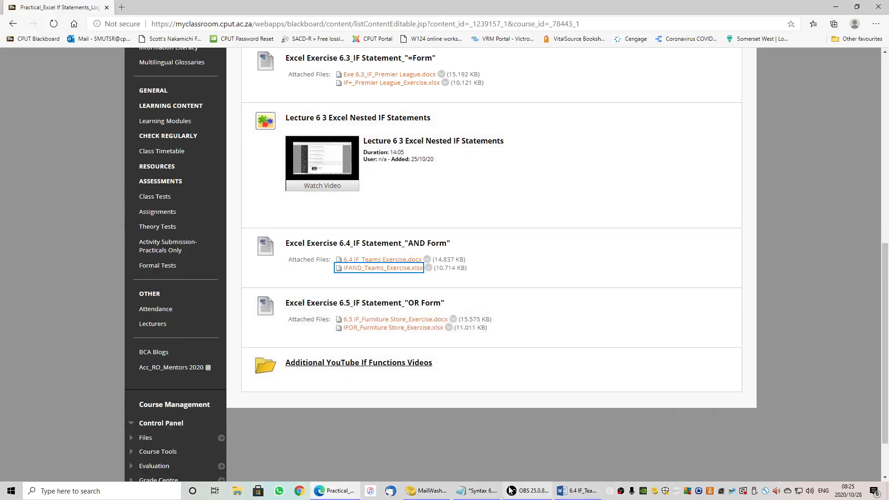
{"action": "left_click", "coordinate": [569, 493]}
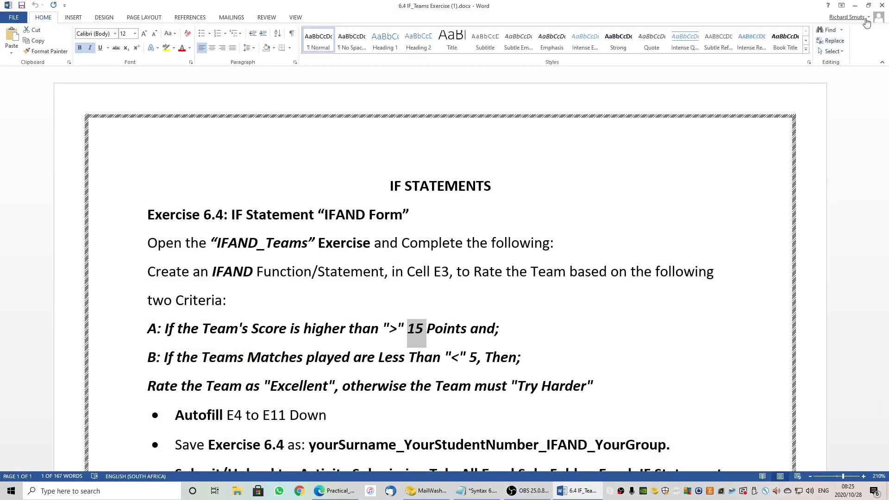
{"action": "left_click", "coordinate": [881, 8]}
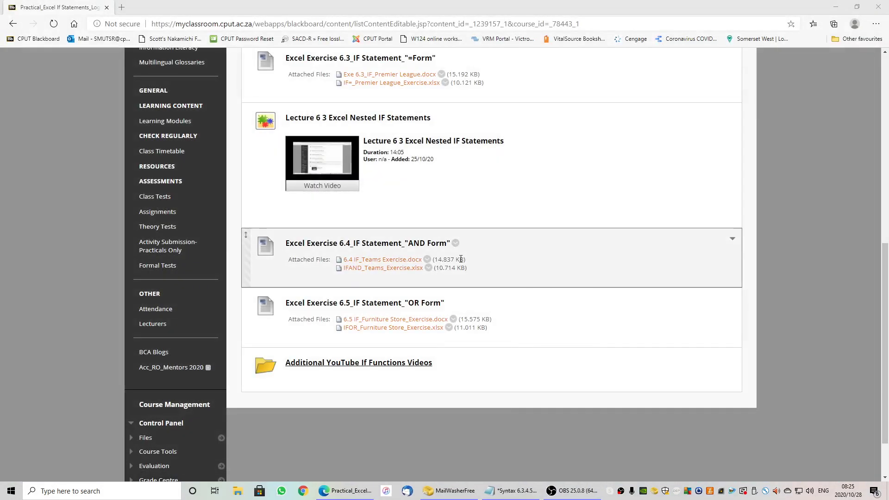
Step: Download 6.5 IF_Furniture Store_Exercise.docx from the course page, open it in Word and enable editing
{"action": "left_click", "coordinate": [393, 320]}
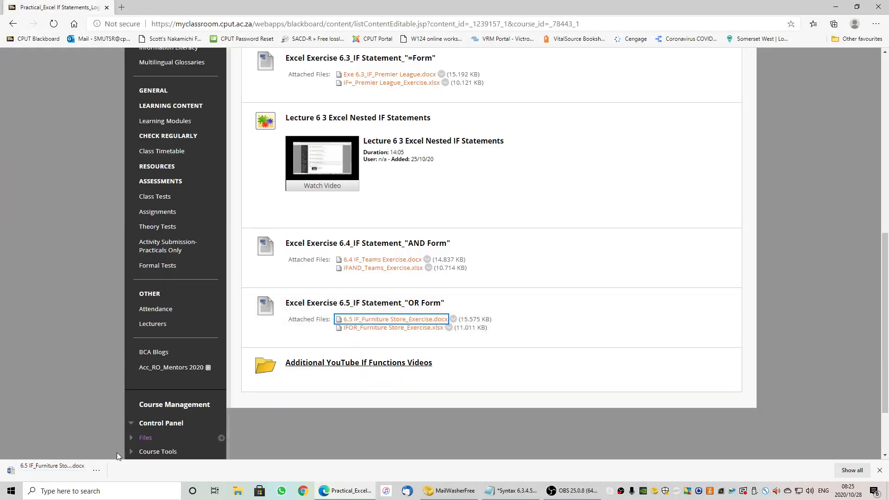
{"action": "left_click", "coordinate": [38, 475]}
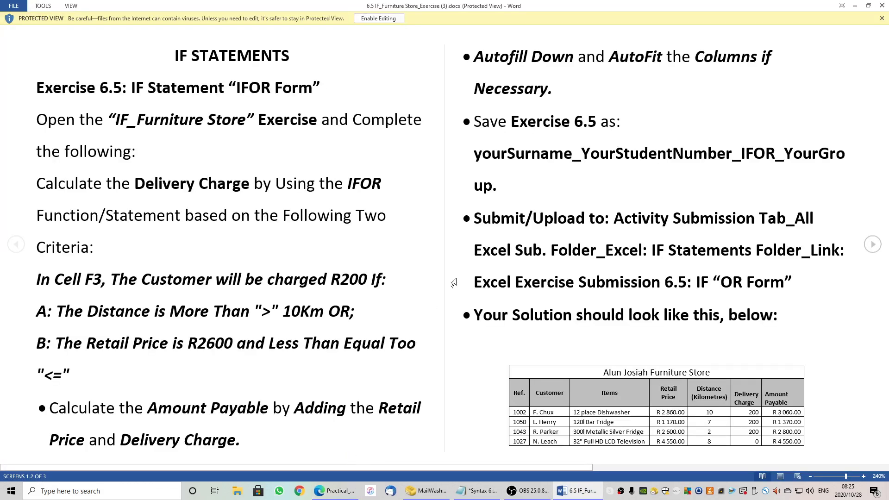
{"action": "left_click", "coordinate": [378, 18]}
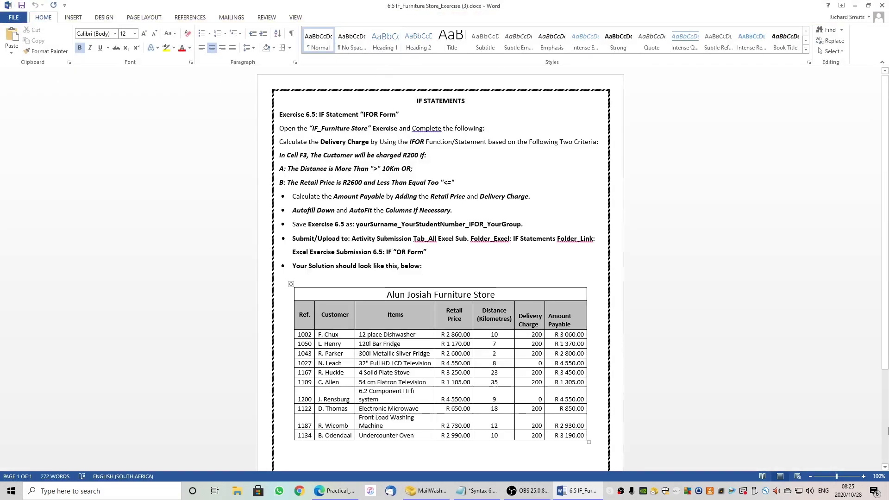
Step: Enlarge the Exercise 6.5 document to 210% and read its IFOR delivery charge criteria and remaining instructions
{"action": "left_click", "coordinate": [863, 476]}
{"action": "left_click", "coordinate": [863, 476]}
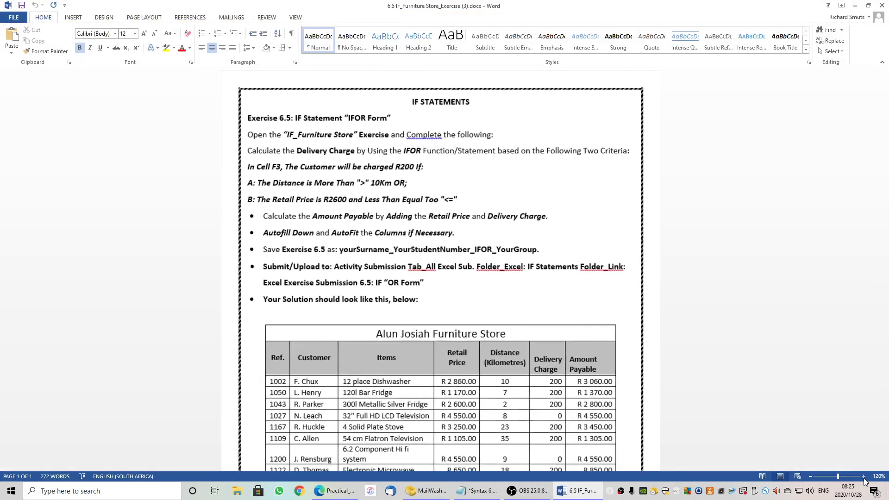
{"action": "left_click", "coordinate": [863, 476]}
{"action": "left_click", "coordinate": [863, 476]}
{"action": "left_click", "coordinate": [863, 476]}
{"action": "left_click", "coordinate": [863, 476]}
{"action": "left_click", "coordinate": [863, 476]}
{"action": "left_click", "coordinate": [863, 476]}
{"action": "left_click", "coordinate": [863, 476]}
{"action": "left_click", "coordinate": [863, 476]}
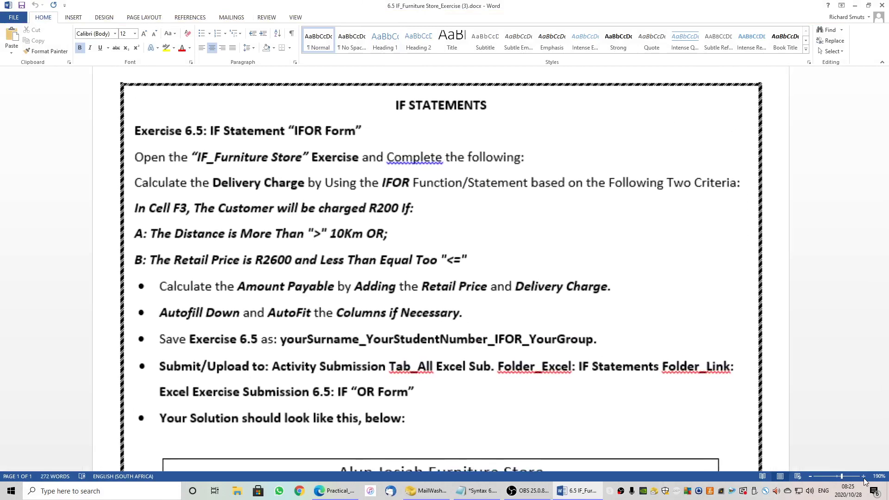
{"action": "left_click", "coordinate": [864, 476]}
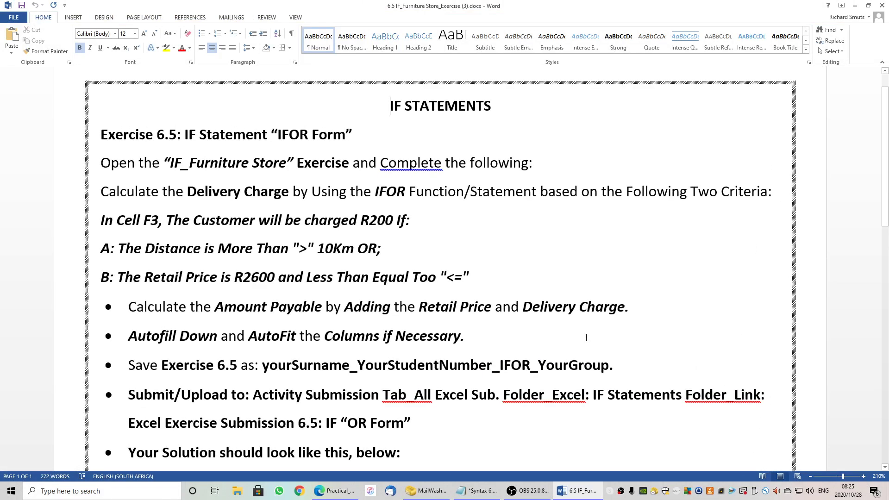
{"action": "scroll", "coordinate": [582, 338], "scroll_direction": "down", "scroll_amount": 1}
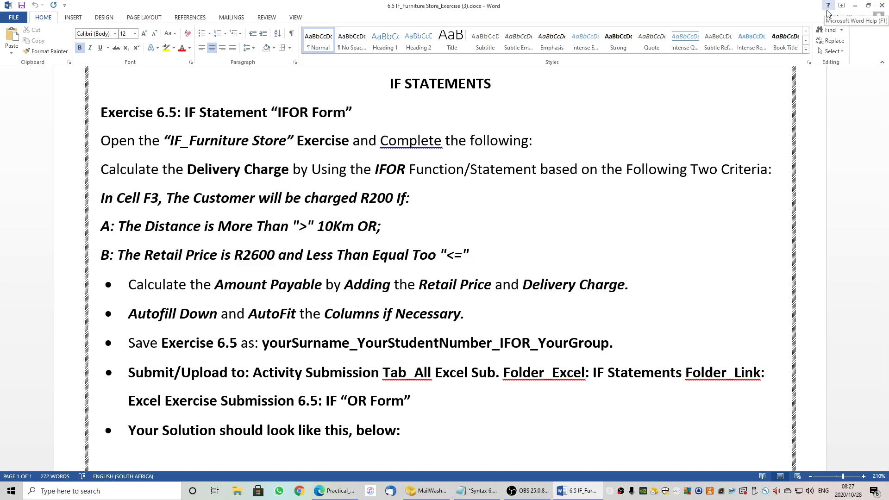
Step: Minimize Word, download IFOR_Furniture Store_Exercise.xlsx from the course page, open it in Excel and enable editing
{"action": "left_click", "coordinate": [855, 6]}
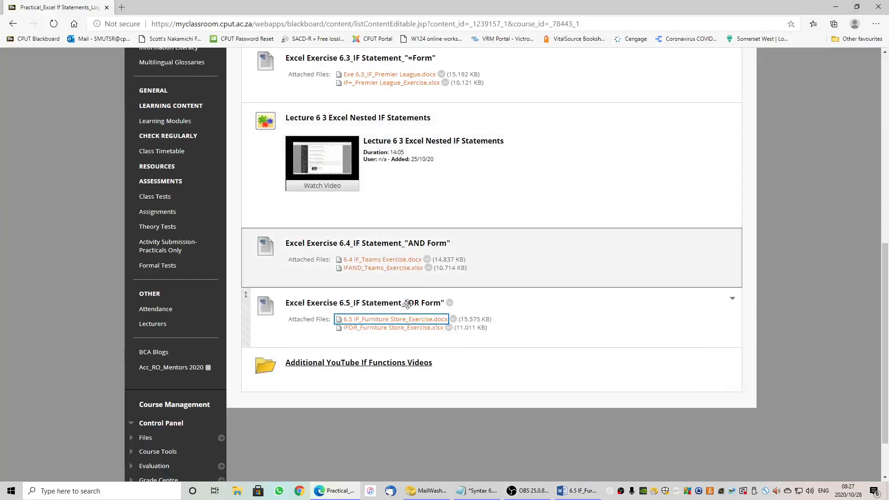
{"action": "left_click", "coordinate": [390, 329]}
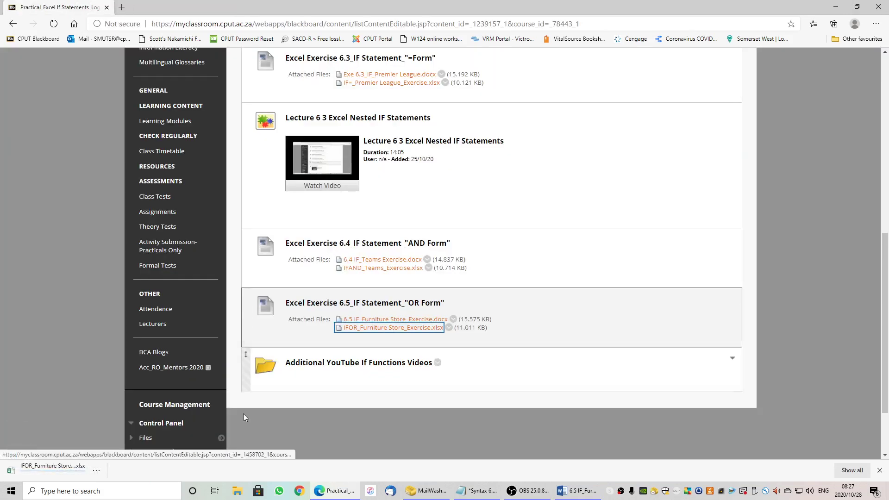
{"action": "left_click", "coordinate": [41, 477]}
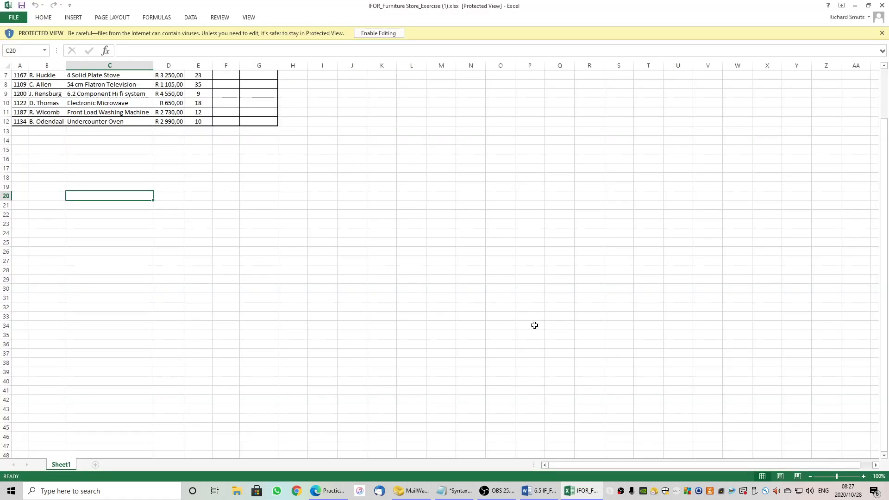
{"action": "left_click", "coordinate": [378, 32]}
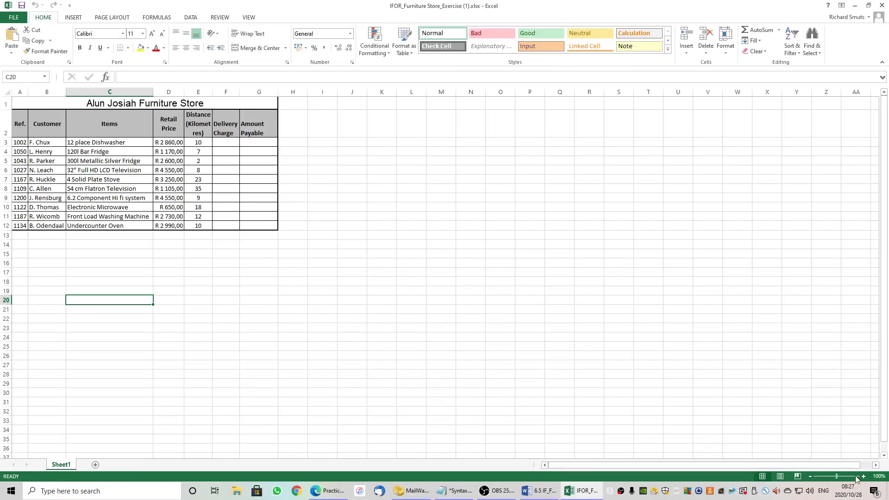
Step: Enlarge the furniture store worksheet view to 210%, with the title and header rows in view
{"action": "left_click", "coordinate": [863, 476]}
{"action": "left_click", "coordinate": [863, 476]}
{"action": "left_click", "coordinate": [863, 475]}
{"action": "left_click", "coordinate": [863, 476]}
{"action": "left_click", "coordinate": [862, 475]}
{"action": "left_click", "coordinate": [862, 476]}
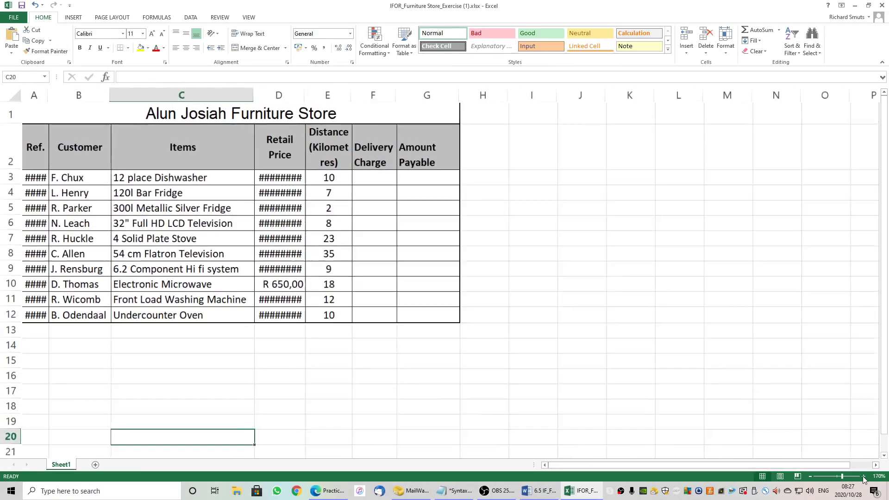
{"action": "left_click", "coordinate": [863, 476]}
{"action": "left_click", "coordinate": [863, 476]}
{"action": "left_click", "coordinate": [863, 476]}
{"action": "left_click", "coordinate": [863, 476]}
{"action": "left_click", "coordinate": [862, 476]}
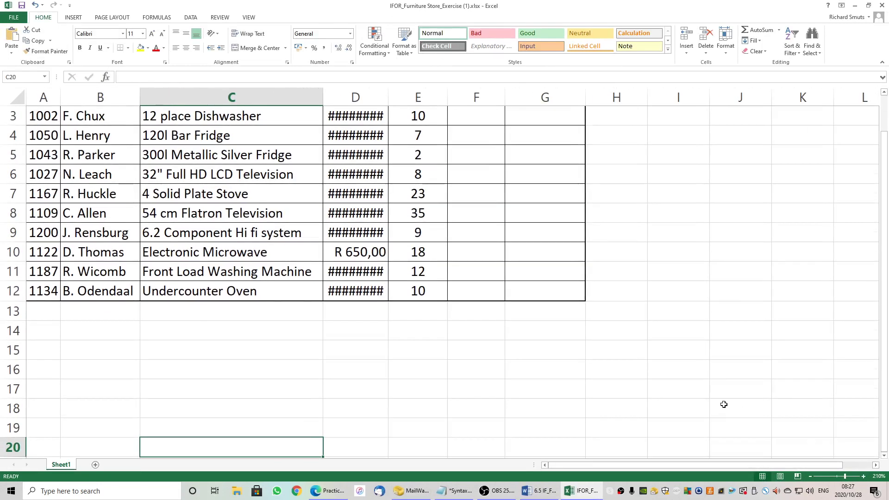
{"action": "scroll", "coordinate": [718, 398], "scroll_direction": "up", "scroll_amount": 1}
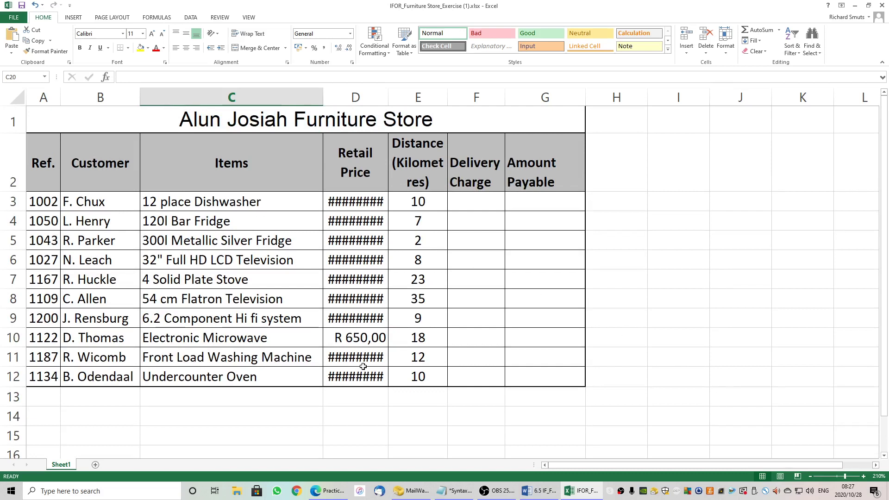
Step: Fit the Retail Price column to its contents and widen the Amount Payable and Delivery Charge columns
{"action": "double_click", "coordinate": [388, 97]}
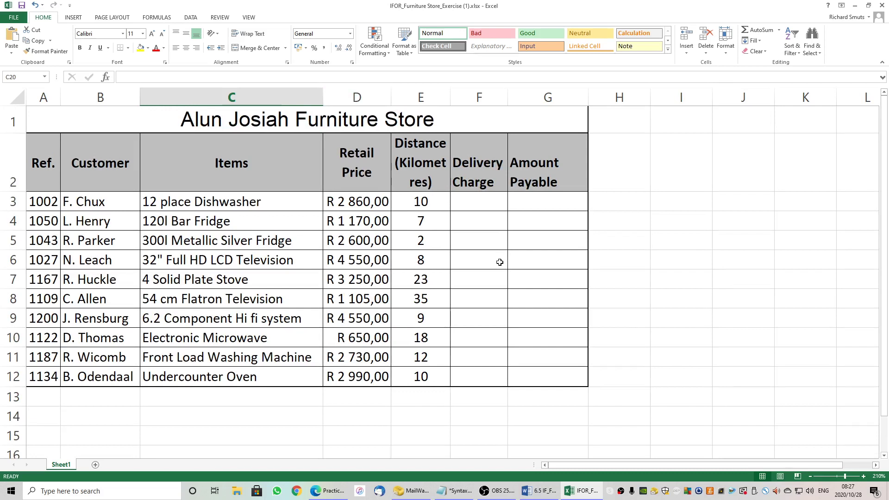
{"action": "left_click_drag", "start_coordinate": [588, 97], "coordinate": [643, 98]}
{"action": "left_click_drag", "start_coordinate": [508, 97], "coordinate": [593, 98]}
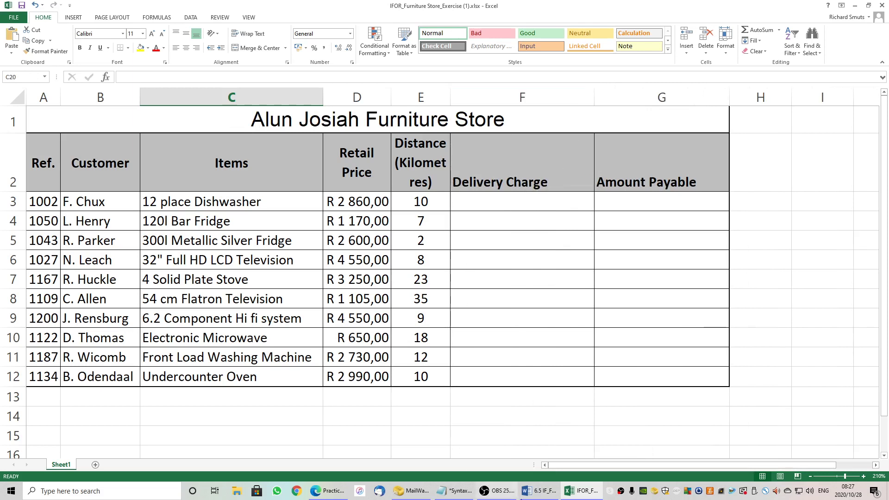
Step: Switch to the Notepad syntax notes, remove a blank line above 6.5 and insert one between the IF OR template and the completed formula
{"action": "mouse_move", "coordinate": [539, 497]}
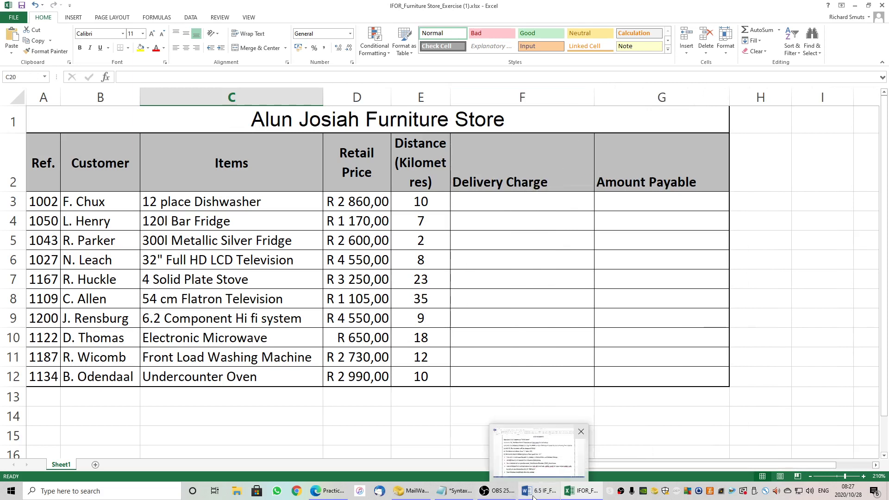
{"action": "left_click", "coordinate": [456, 494]}
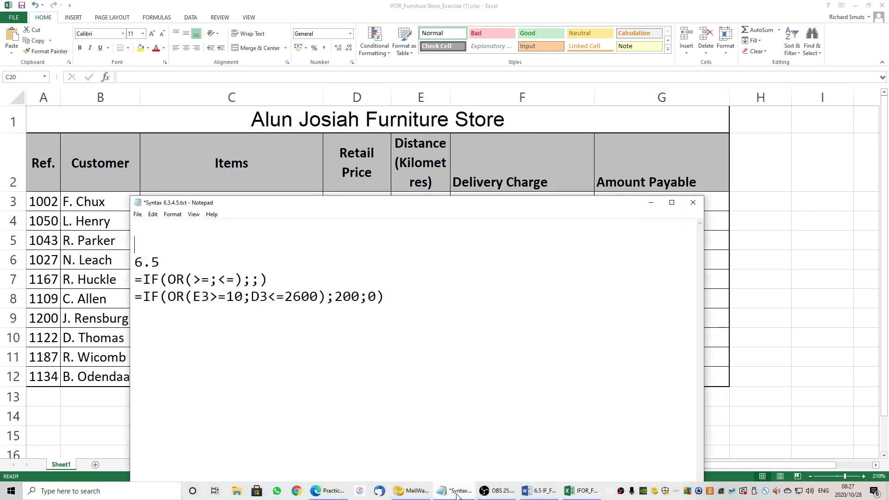
{"action": "left_click_drag", "start_coordinate": [438, 205], "coordinate": [519, 220]}
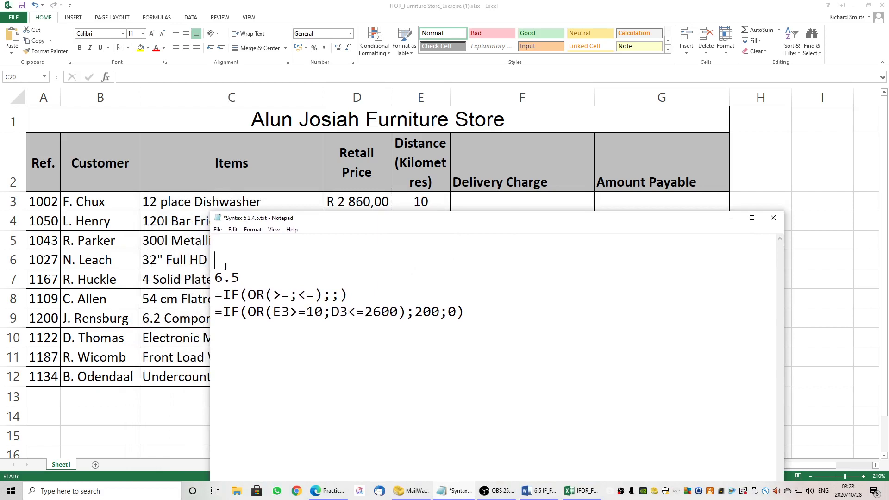
{"action": "left_click", "coordinate": [223, 247]}
{"action": "key", "text": "Delete"}
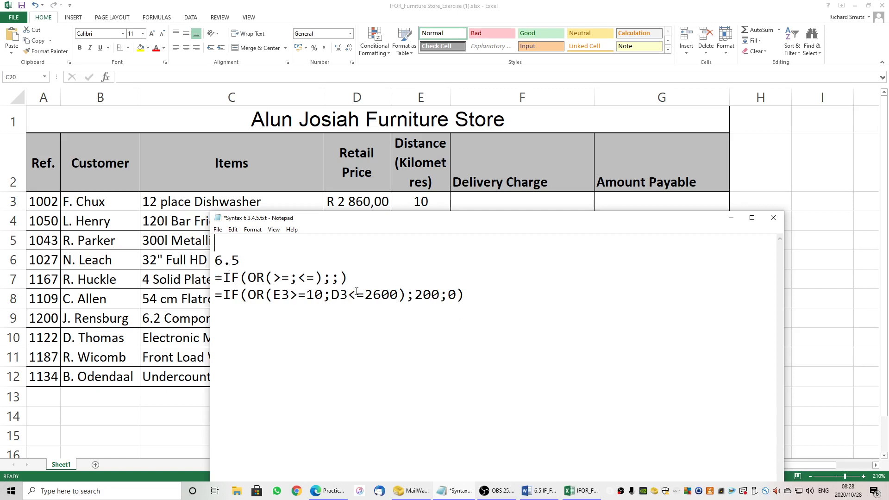
{"action": "left_click", "coordinate": [348, 279]}
{"action": "key", "text": "Delete"}
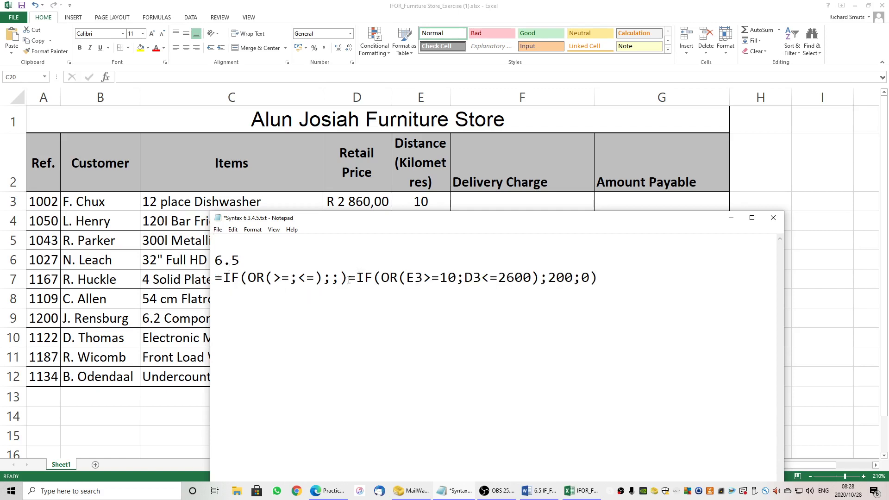
{"action": "key", "text": "Return"}
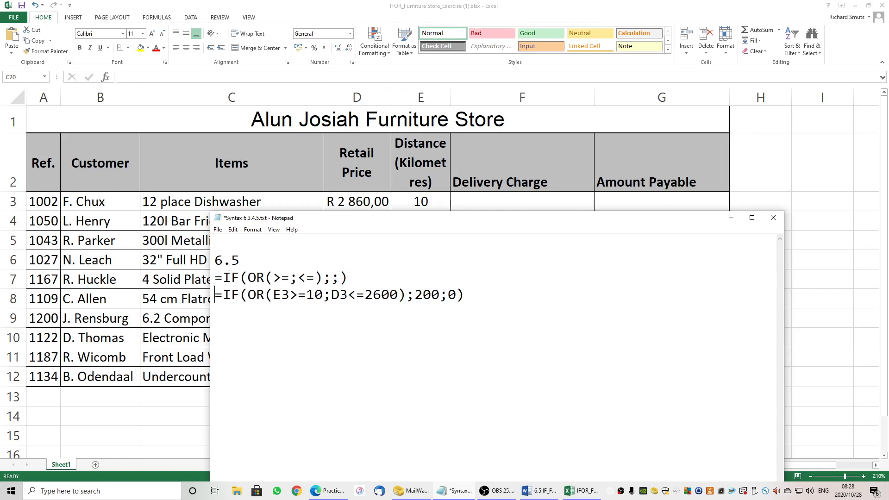
{"action": "key", "text": "Return"}
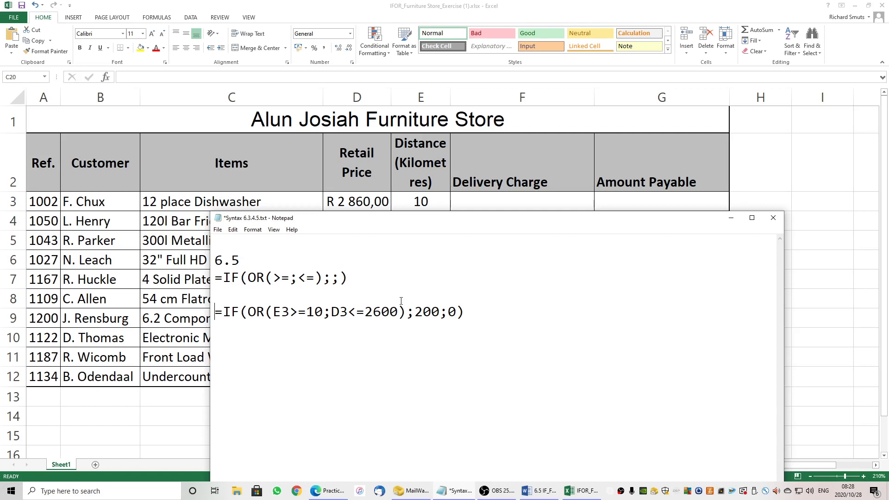
Step: Copy the template =IF(OR(>=;<=);;) from the notes and paste it into cell F3 under Delivery Charge
{"action": "left_click_drag", "start_coordinate": [215, 278], "coordinate": [350, 283]}
{"action": "key", "text": "ctrl+c"}
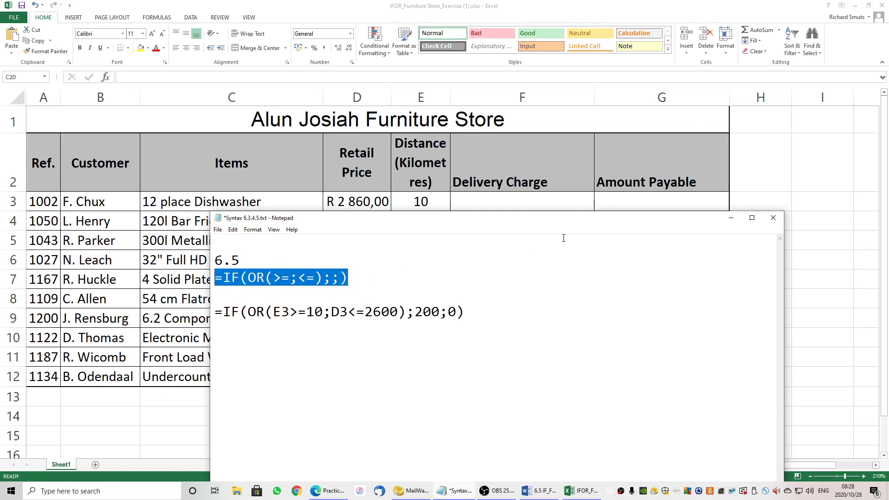
{"action": "left_click", "coordinate": [528, 200]}
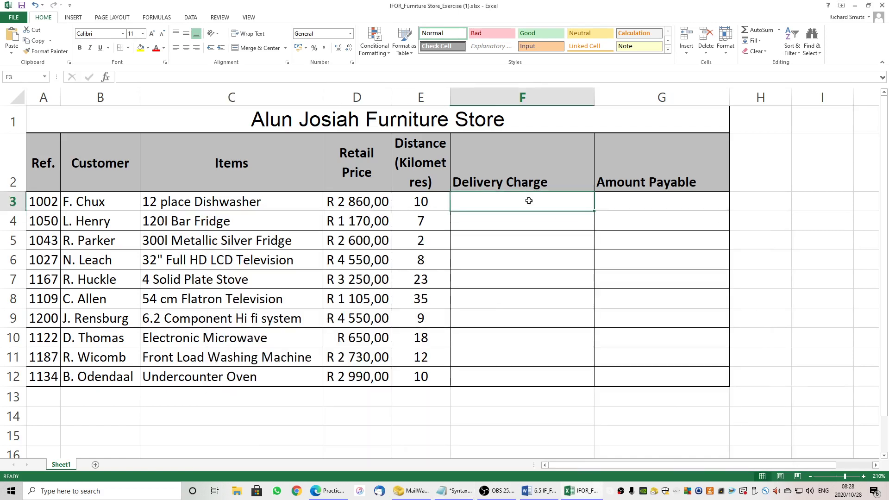
{"action": "key", "text": "ctrl+v"}
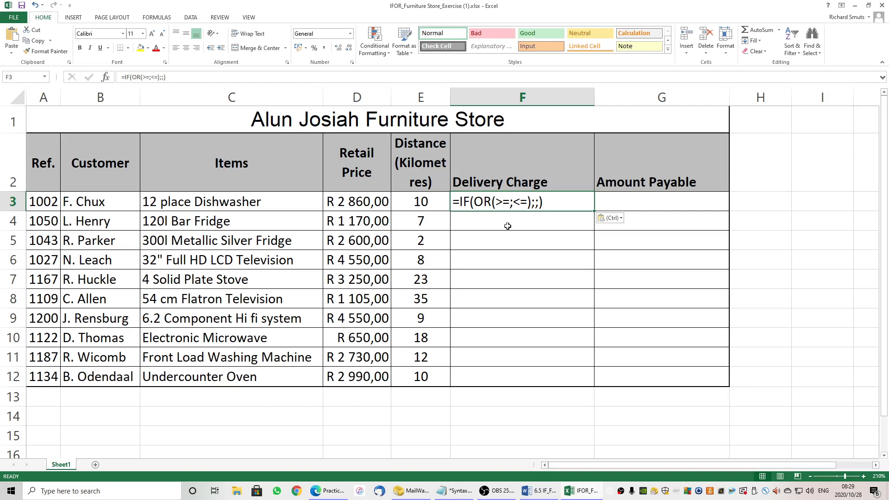
Step: Edit the formula in F3, filling its first OR condition with the distance cell E3 and 10 as E3>10=
{"action": "double_click", "coordinate": [477, 205]}
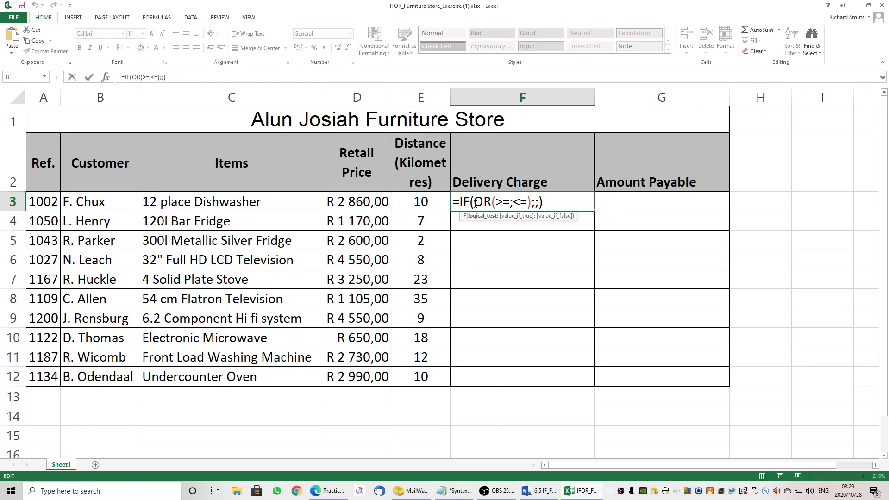
{"action": "left_click", "coordinate": [495, 202]}
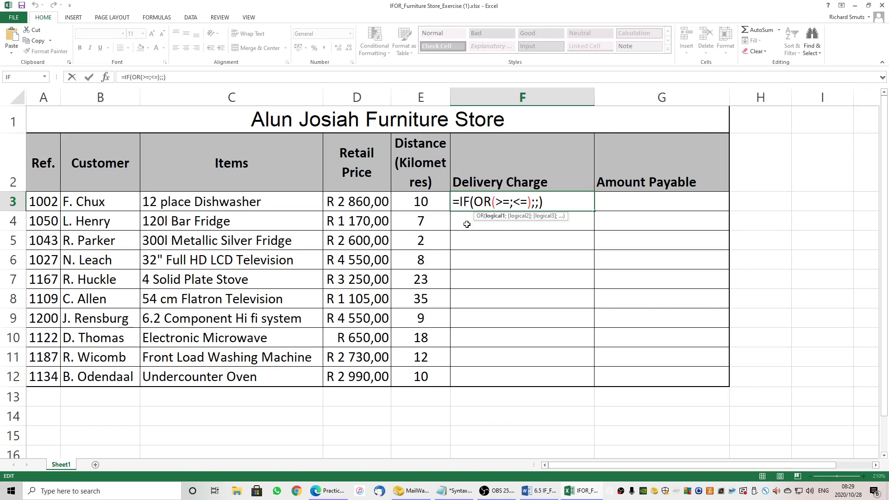
{"action": "left_click", "coordinate": [419, 202]}
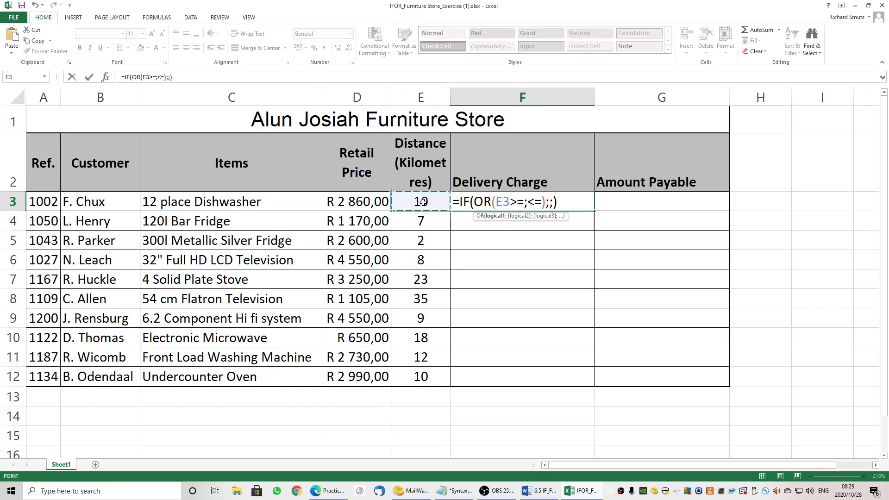
{"action": "left_click", "coordinate": [516, 202]}
{"action": "type", "text": "10"}
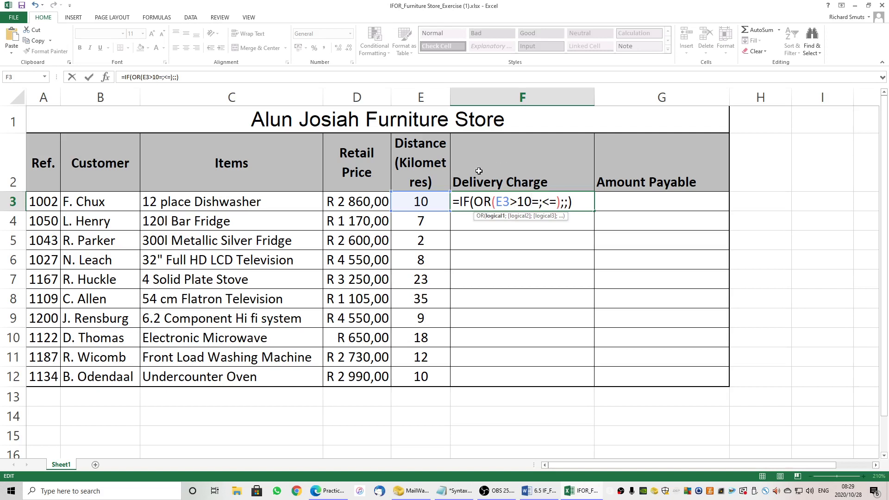
Step: Complete the second OR condition in the F3 formula as D3<=2600, using the retail price cell
{"action": "left_click", "coordinate": [541, 202]}
{"action": "left_click", "coordinate": [369, 201]}
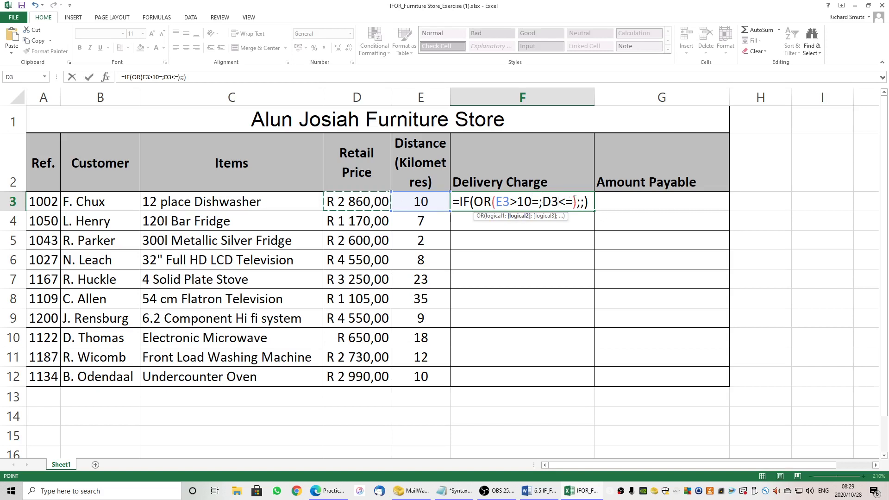
{"action": "left_click", "coordinate": [574, 201]}
{"action": "type", "text": "2600"}
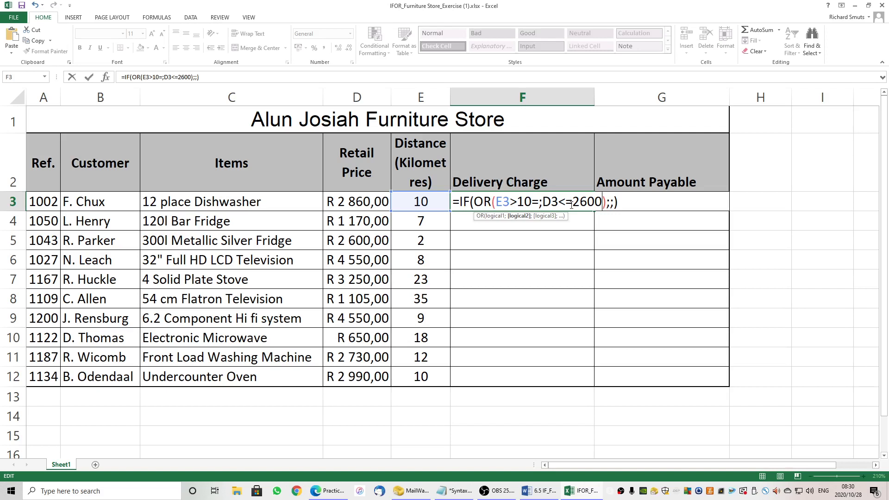
Step: Set the F3 formula's value if true to 200 and its value if false to 0
{"action": "left_click", "coordinate": [610, 202]}
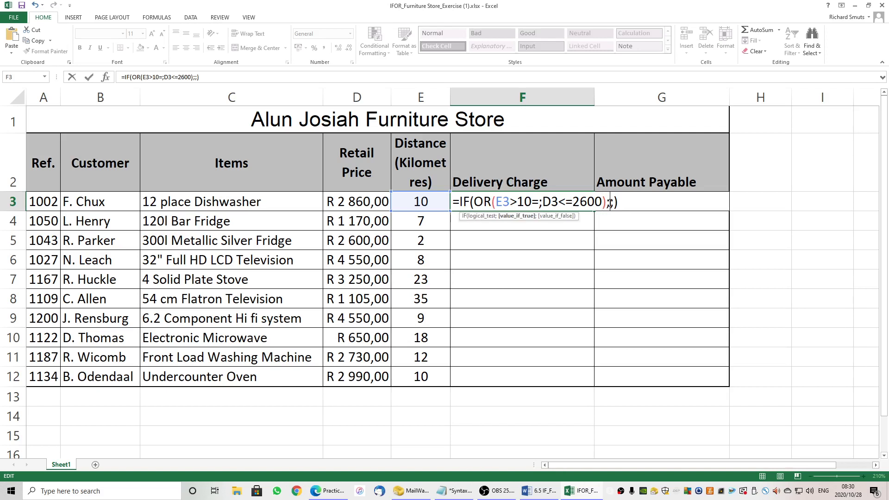
{"action": "type", "text": "200"}
{"action": "left_click", "coordinate": [636, 202]}
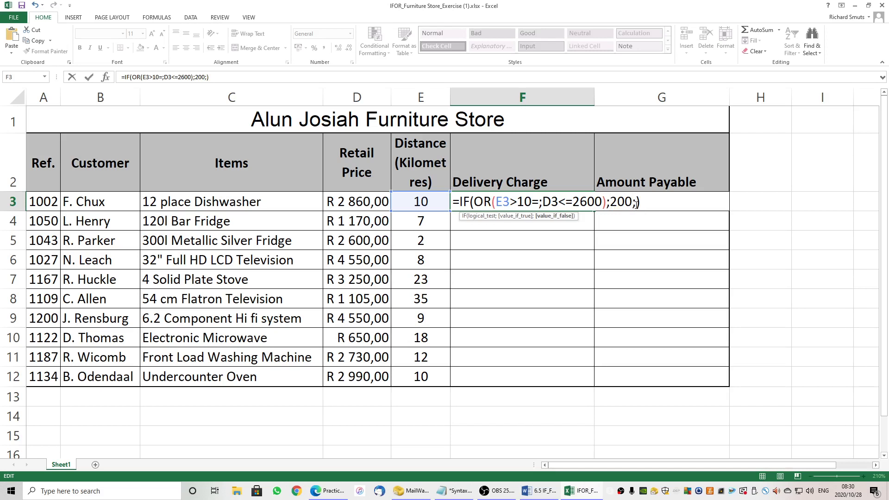
{"action": "type", "text": "0"}
Step: Review both OR conditions and try to enter =IF(OR(E3>10=;D3<=2600);200;0) in F3
{"action": "left_click_drag", "start_coordinate": [497, 201], "coordinate": [532, 202]}
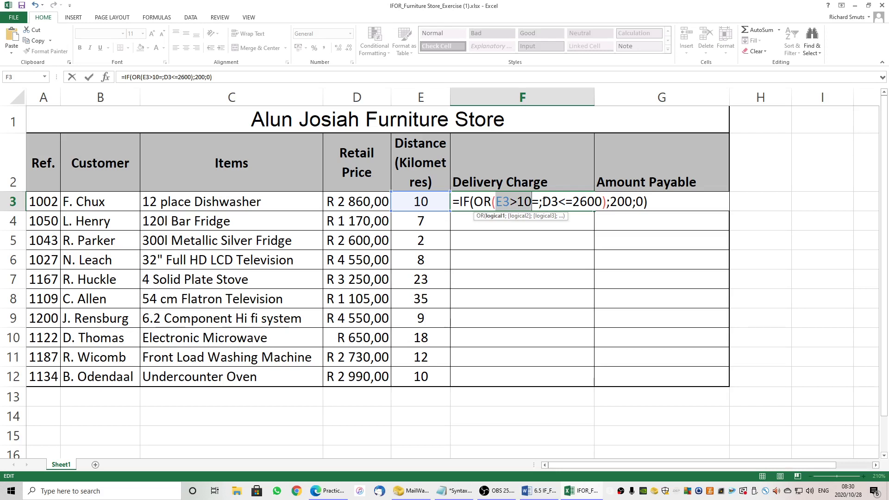
{"action": "left_click_drag", "start_coordinate": [542, 202], "coordinate": [600, 205]}
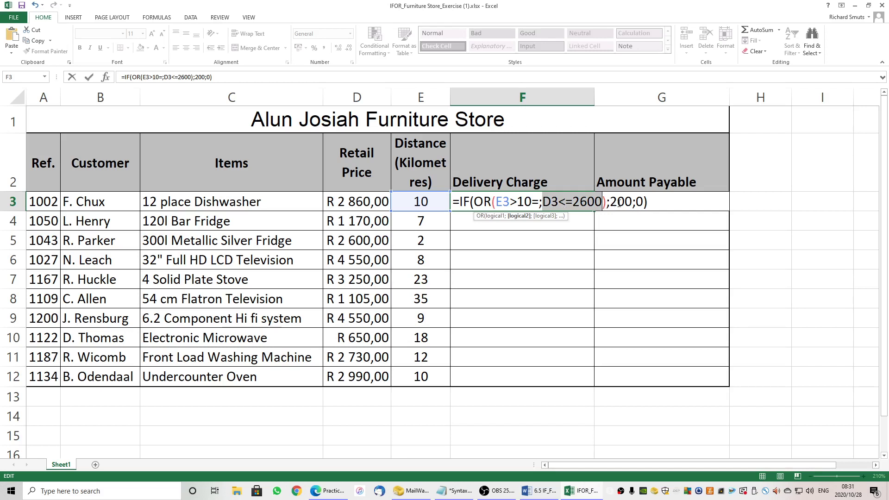
{"action": "left_click", "coordinate": [650, 199]}
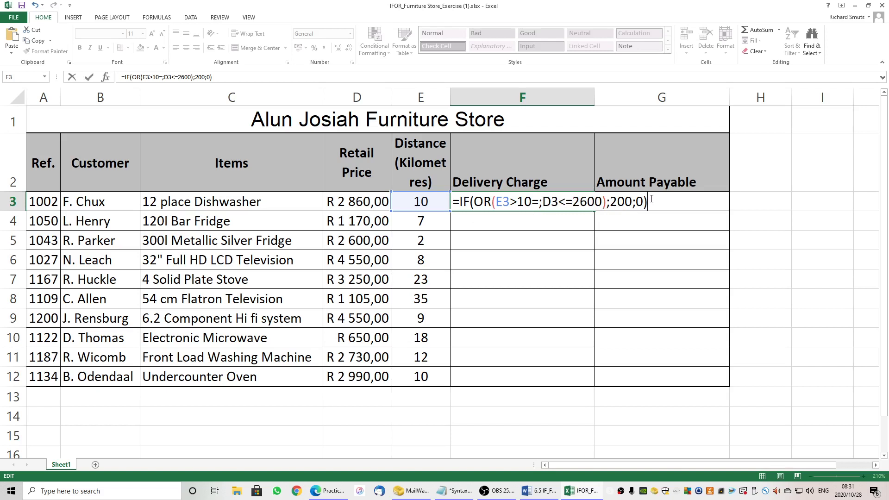
{"action": "key", "text": "Return"}
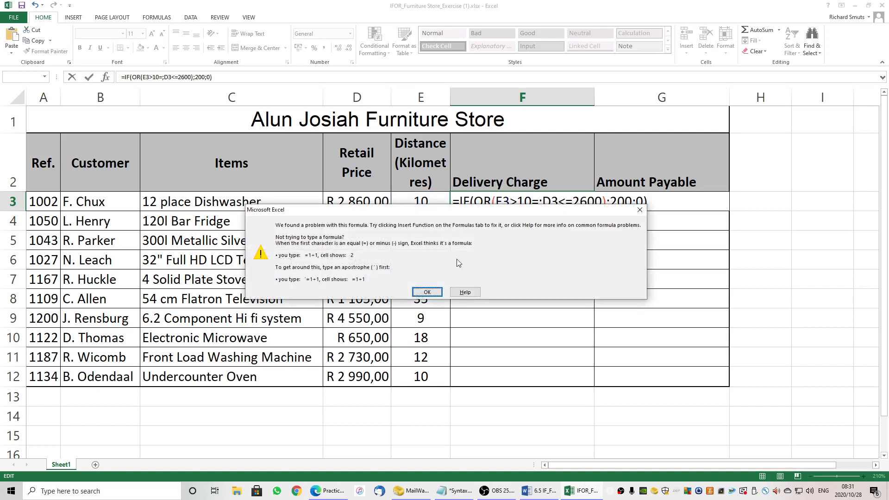
{"action": "left_click", "coordinate": [424, 292]}
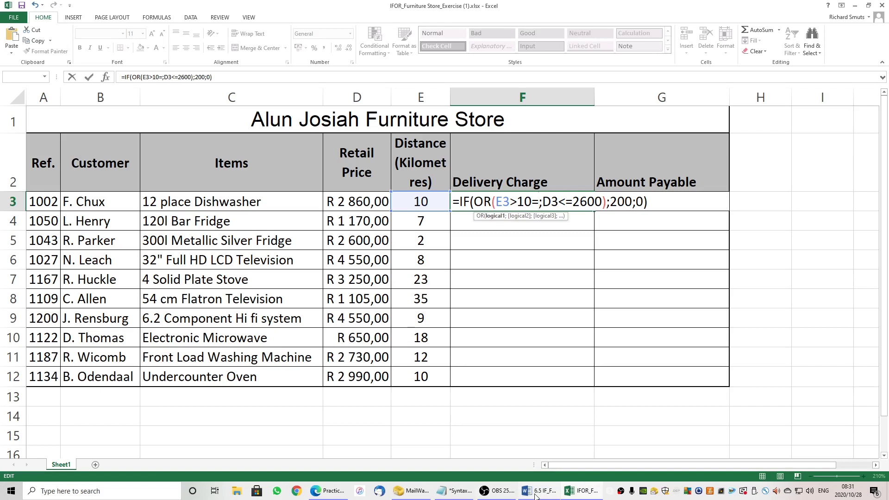
Step: Check the syntax in the notes, correct the first condition in F3 to E3>=10 and enter the formula
{"action": "mouse_move", "coordinate": [535, 496]}
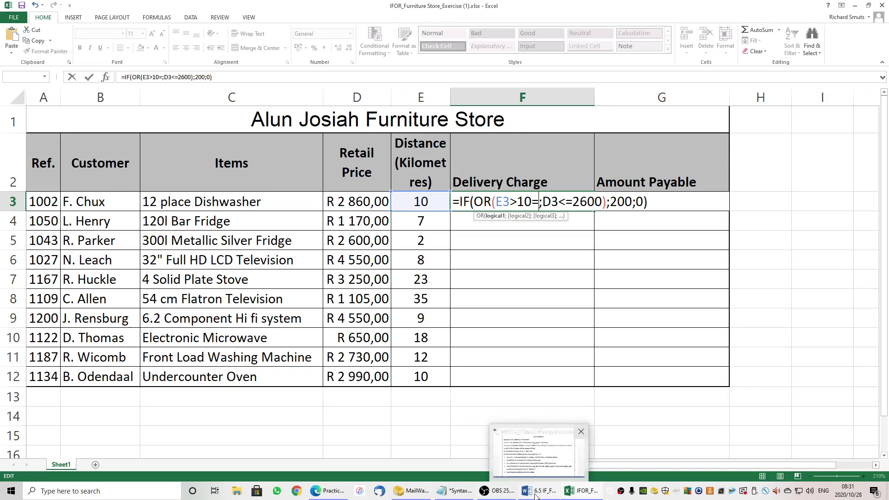
{"action": "left_click", "coordinate": [457, 490]}
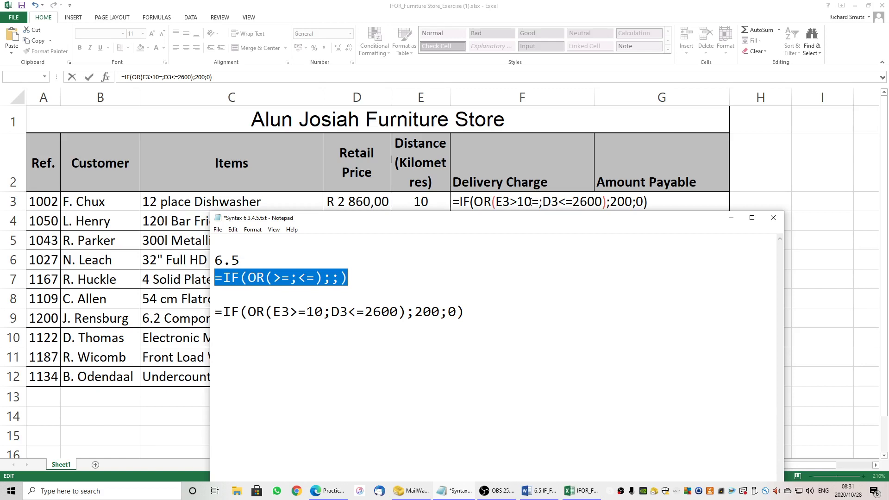
{"action": "left_click", "coordinate": [539, 202]}
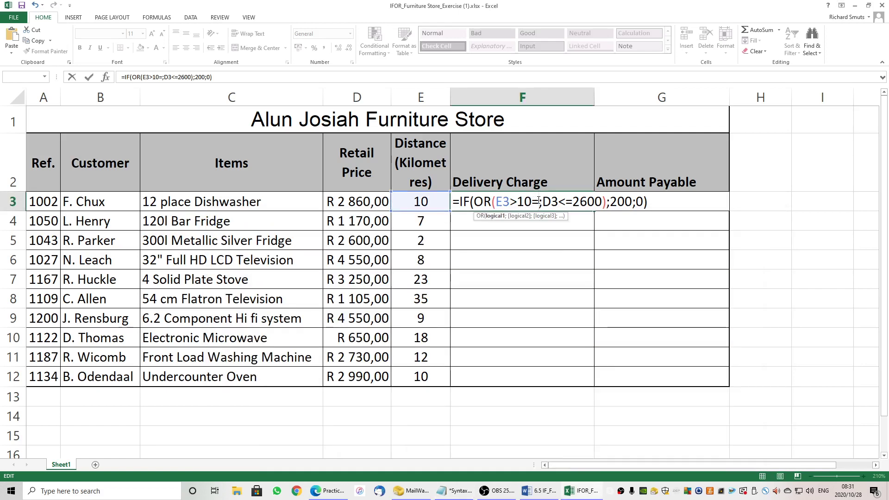
{"action": "type", "text": "10"}
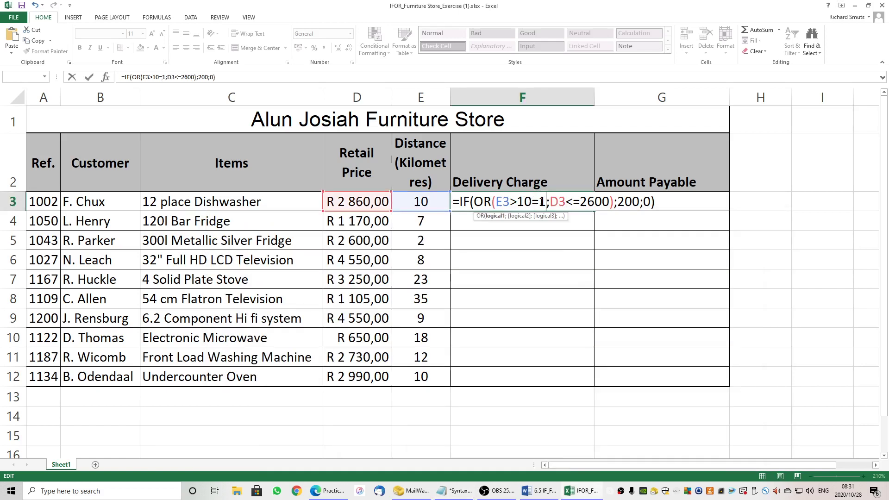
{"action": "key", "text": "Left"}
{"action": "key", "text": "Left"}
{"action": "key", "text": "Left"}
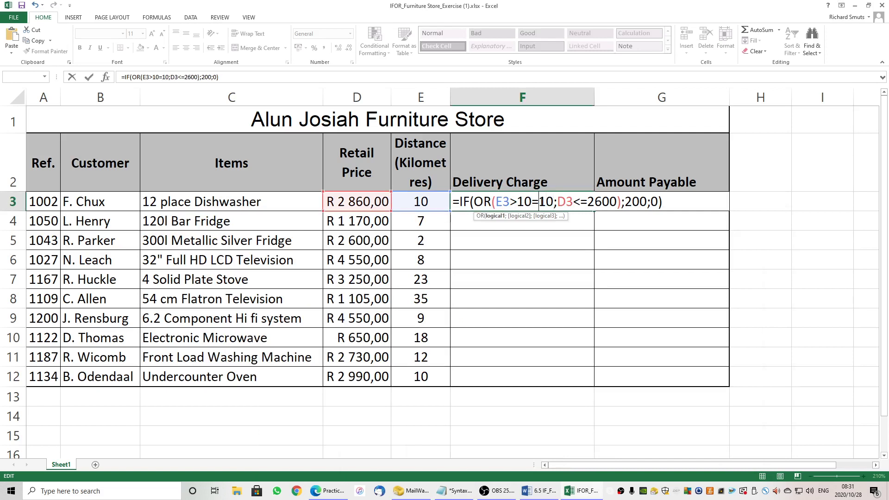
{"action": "key", "text": "BackSpace"}
{"action": "key", "text": "BackSpace"}
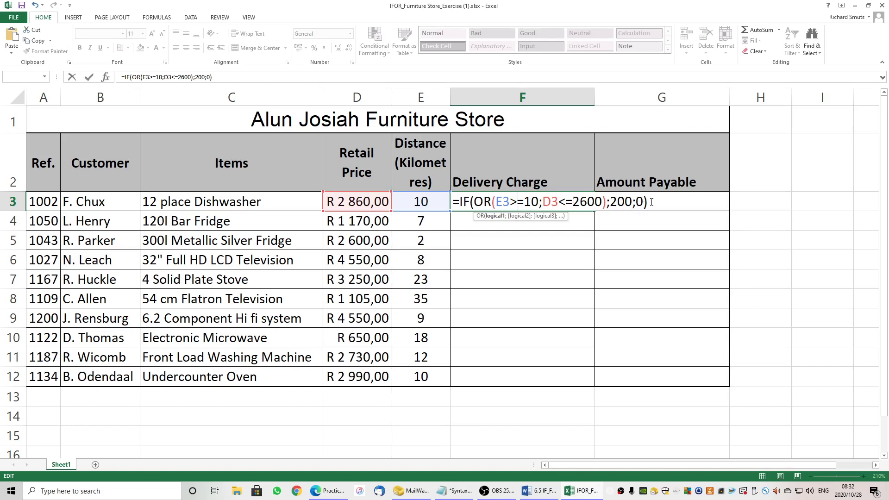
{"action": "key", "text": "Return"}
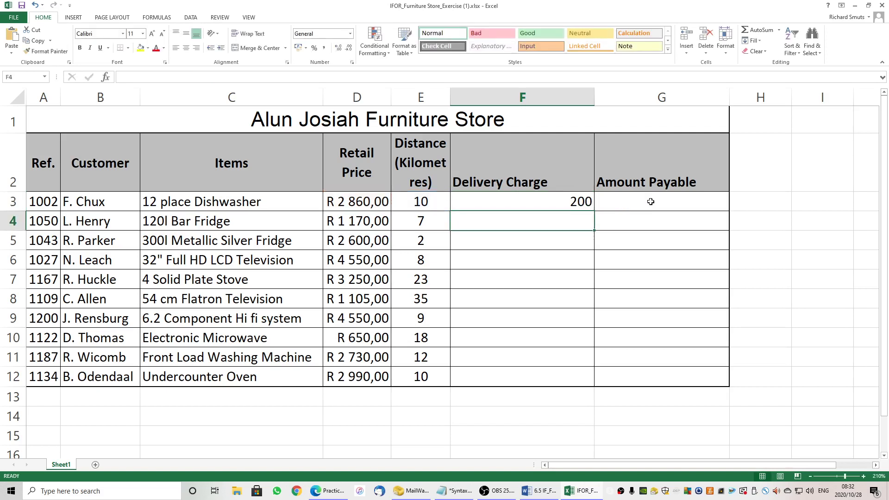
Step: Copy the F3 delivery charge formula down to F12 and format F3:F12 as Currency
{"action": "left_click", "coordinate": [576, 202]}
{"action": "left_click_drag", "start_coordinate": [594, 212], "coordinate": [590, 383]}
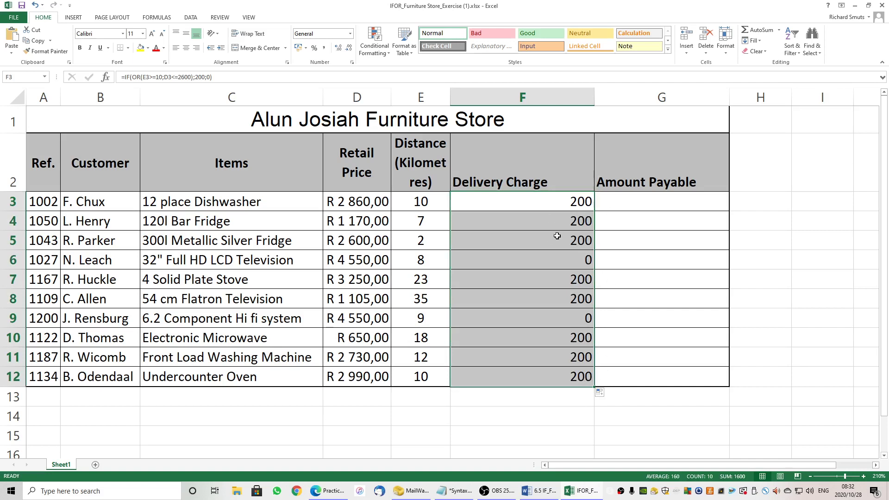
{"action": "right_click", "coordinate": [557, 236]}
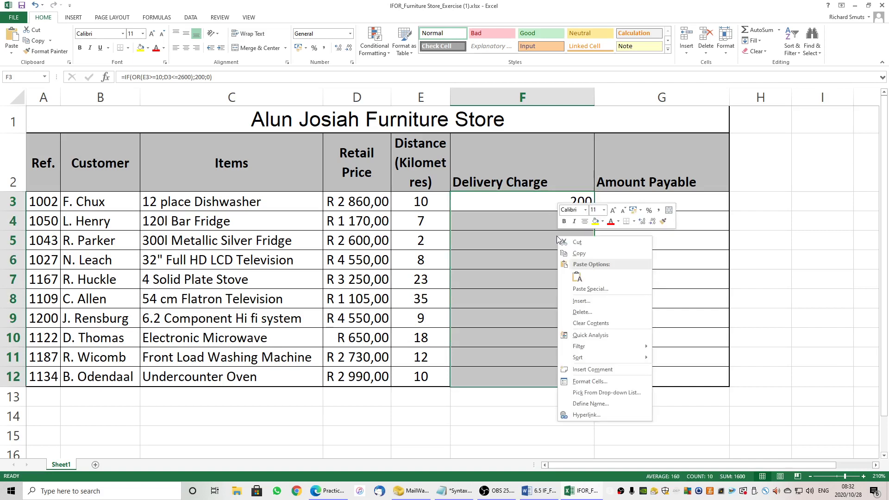
{"action": "left_click", "coordinate": [589, 381]}
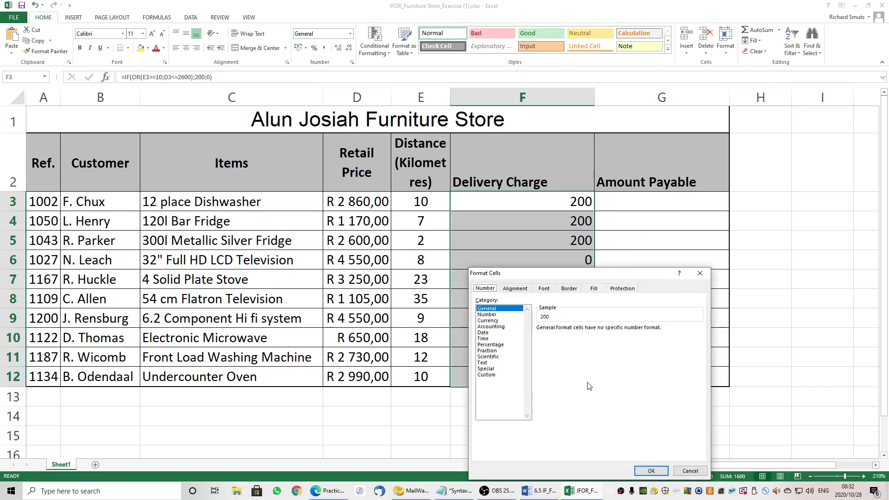
{"action": "left_click", "coordinate": [491, 320]}
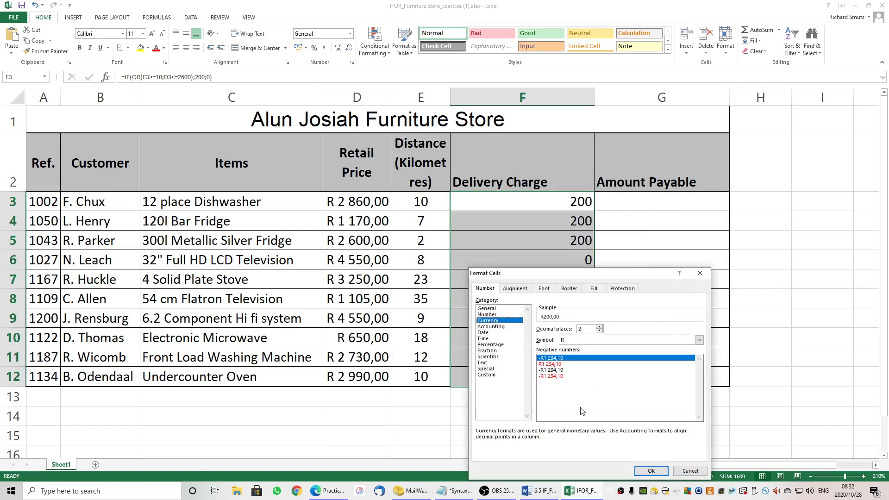
{"action": "left_click", "coordinate": [650, 471]}
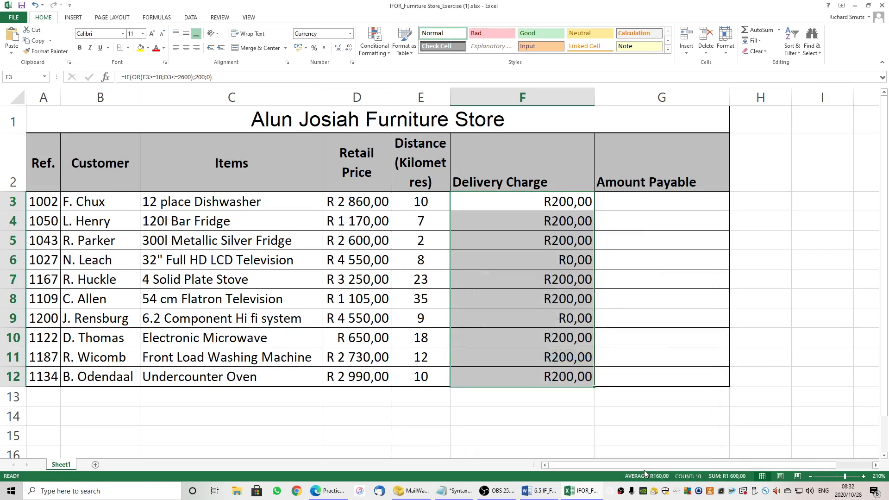
{"action": "left_click", "coordinate": [652, 321]}
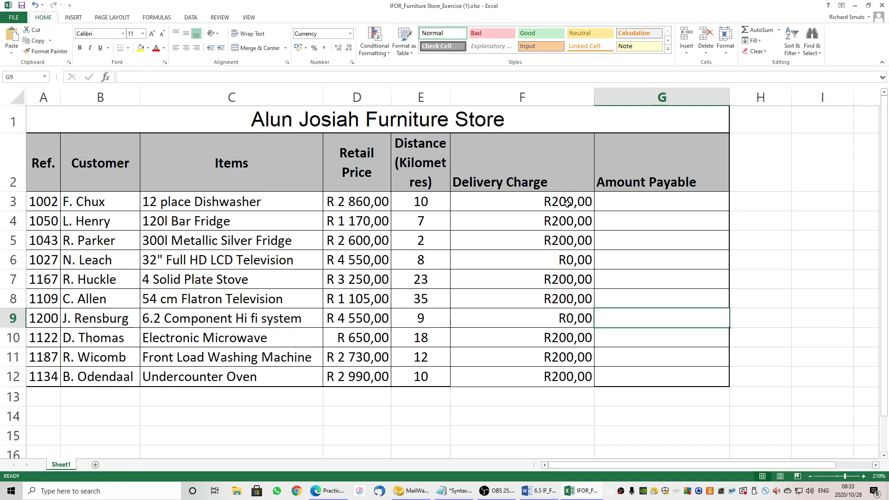
Step: Enter =D3+F3 in G3 to add the delivery charge to the retail price, and copy the formula down to G12
{"action": "left_click", "coordinate": [645, 202]}
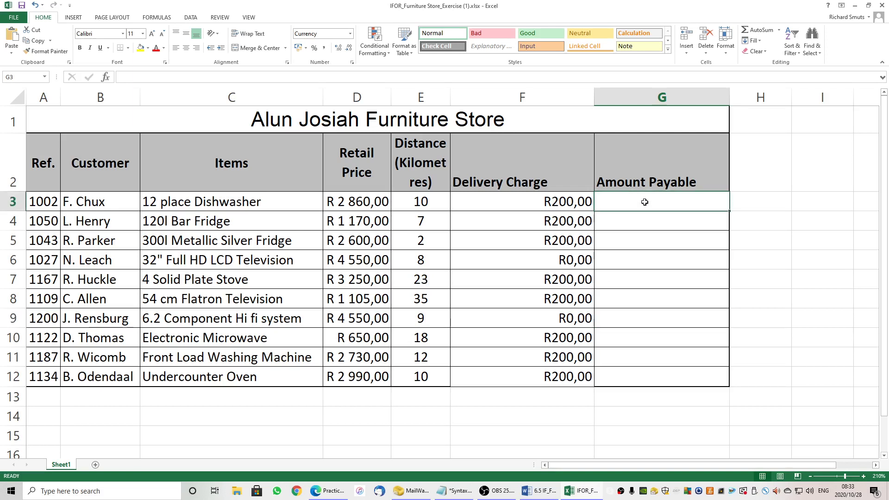
{"action": "type", "text": "="}
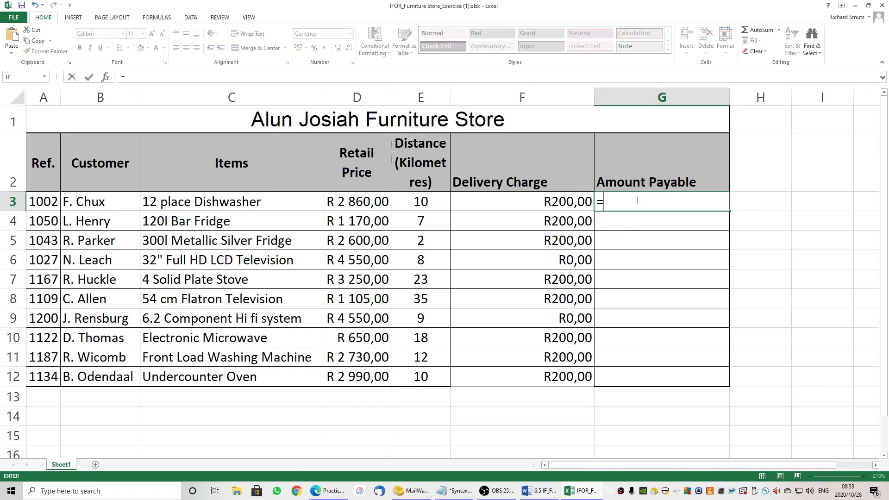
{"action": "left_click", "coordinate": [371, 203]}
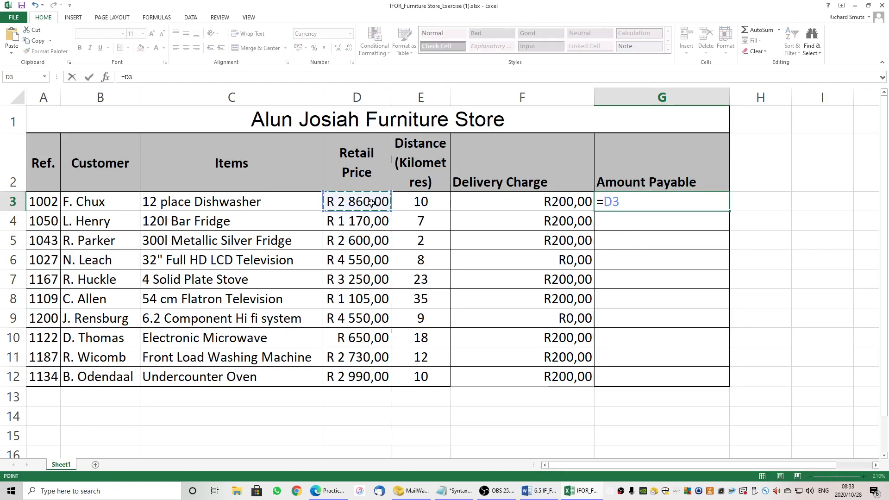
{"action": "type", "text": "+"}
{"action": "left_click", "coordinate": [545, 204]}
{"action": "key", "text": "Return"}
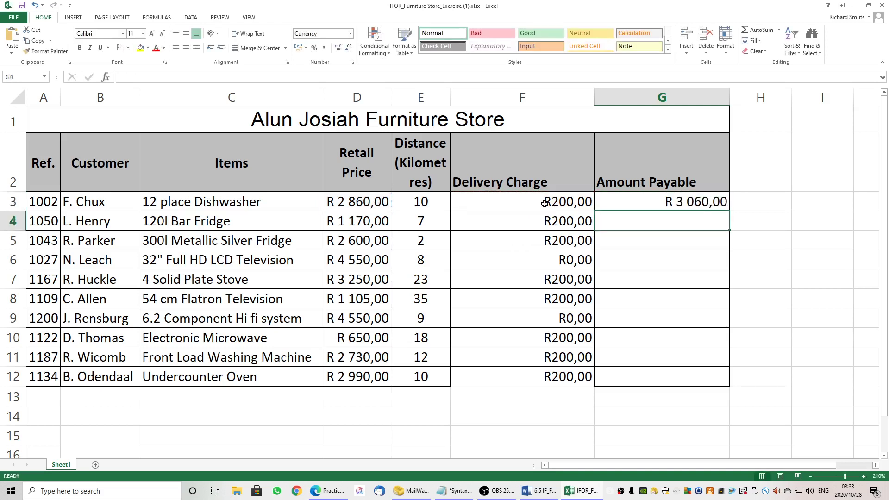
{"action": "left_click", "coordinate": [716, 206]}
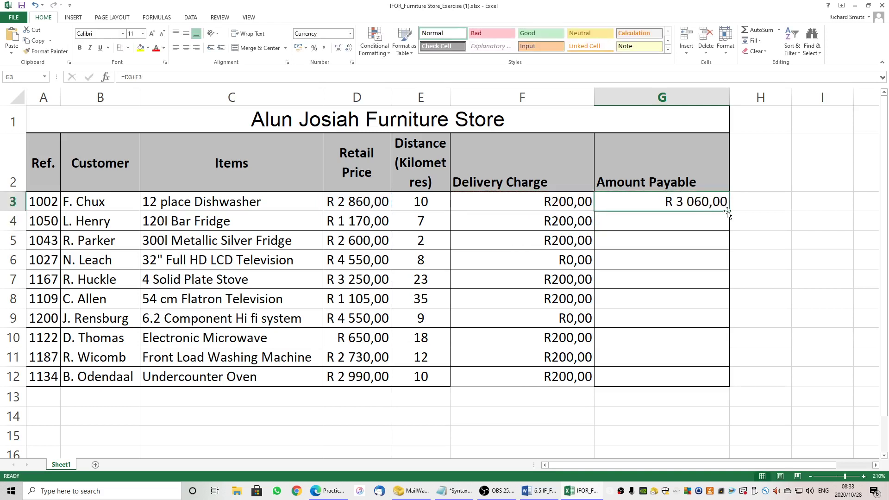
{"action": "left_click_drag", "start_coordinate": [729, 211], "coordinate": [728, 388]}
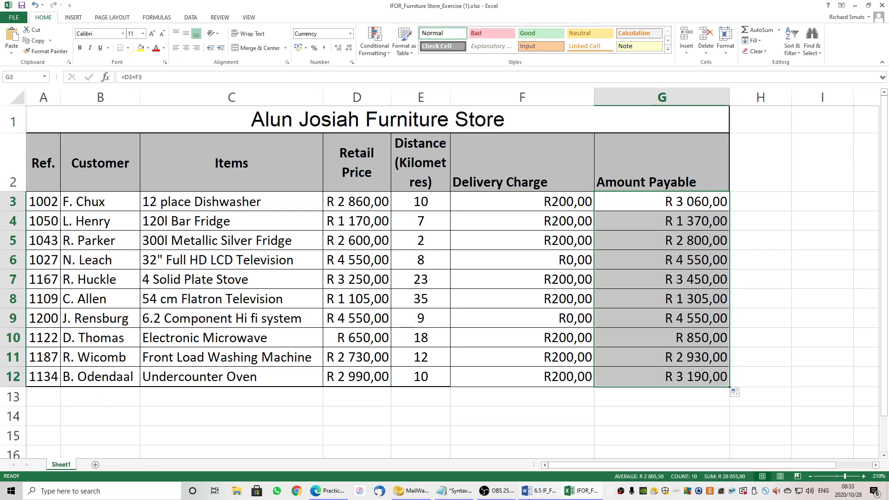
{"action": "mouse_move", "coordinate": [540, 494]}
{"action": "mouse_move", "coordinate": [497, 492]}
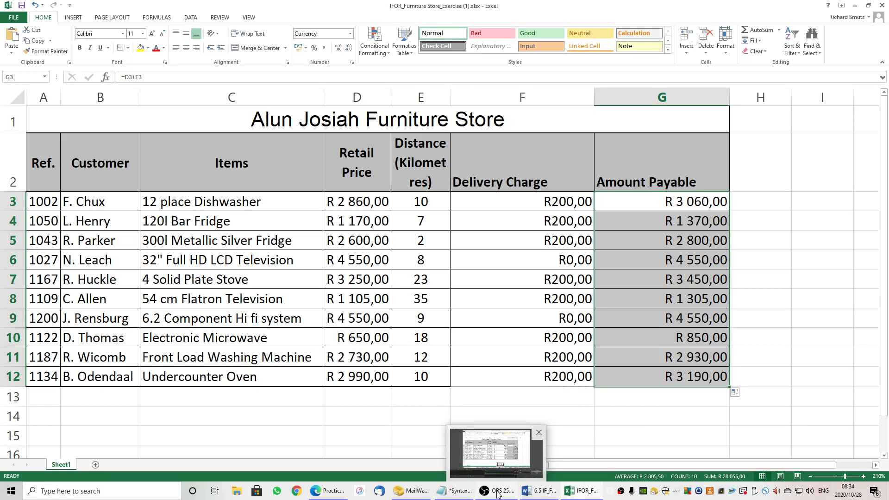
{"action": "left_click", "coordinate": [498, 494]}
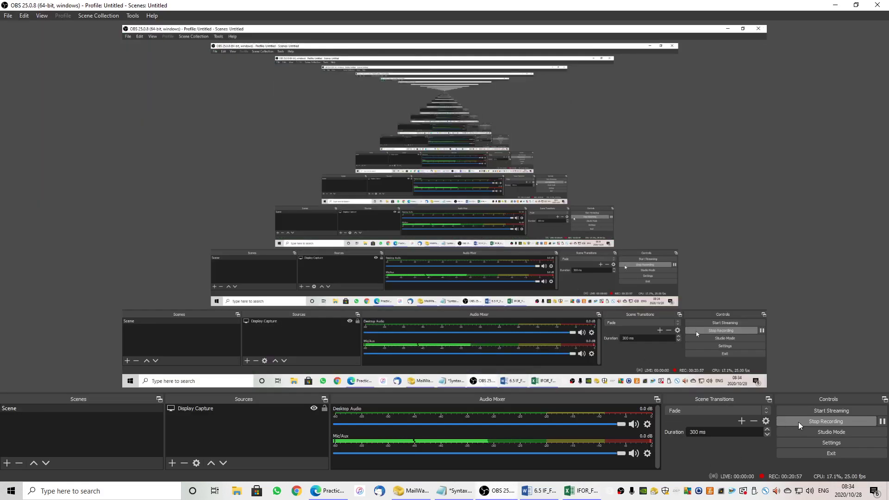